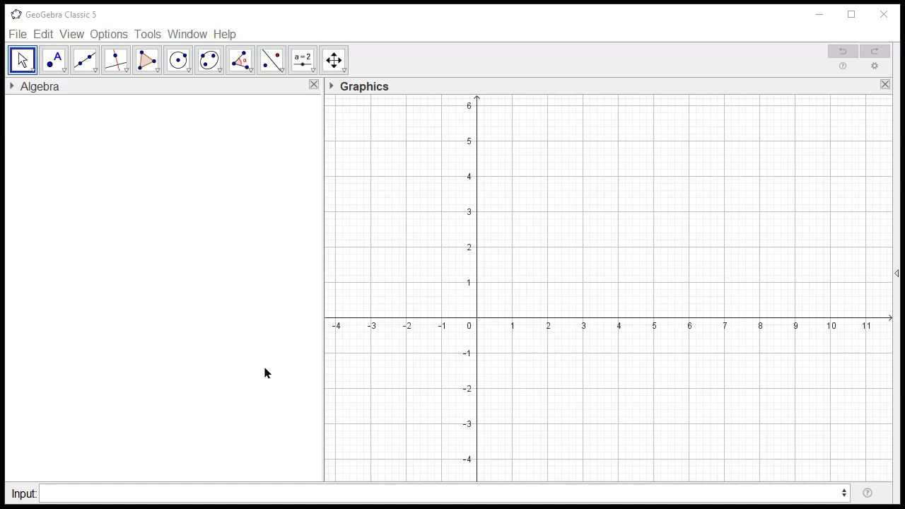
# Step: Graph the function f(x)=x^2+x+1 from the Input bar
pyautogui.click(79, 494)
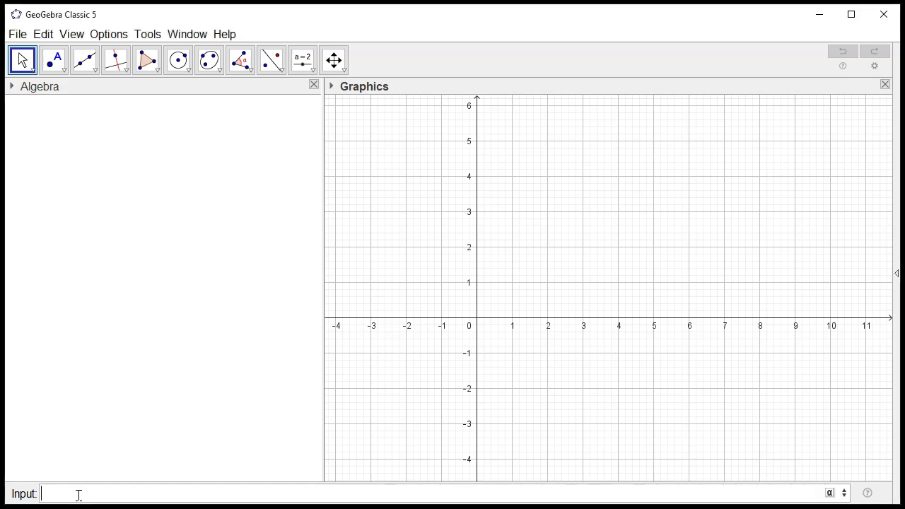
pyautogui.write('f(x)=x^2+x+1')
pyautogui.press('Return')
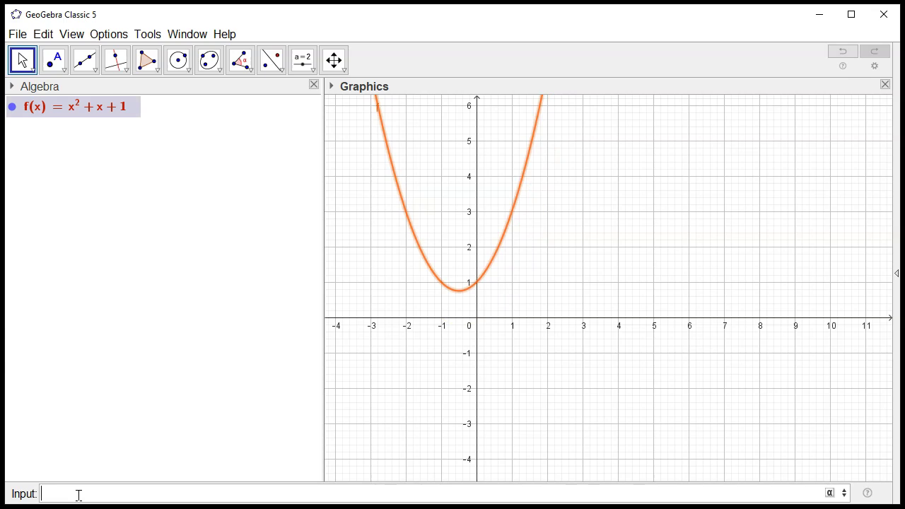
# Step: Define a = 1 and b = 3, then begin entering the integral A
pyautogui.write('a=1')
pyautogui.press('Return')
pyautogui.write('b=3')
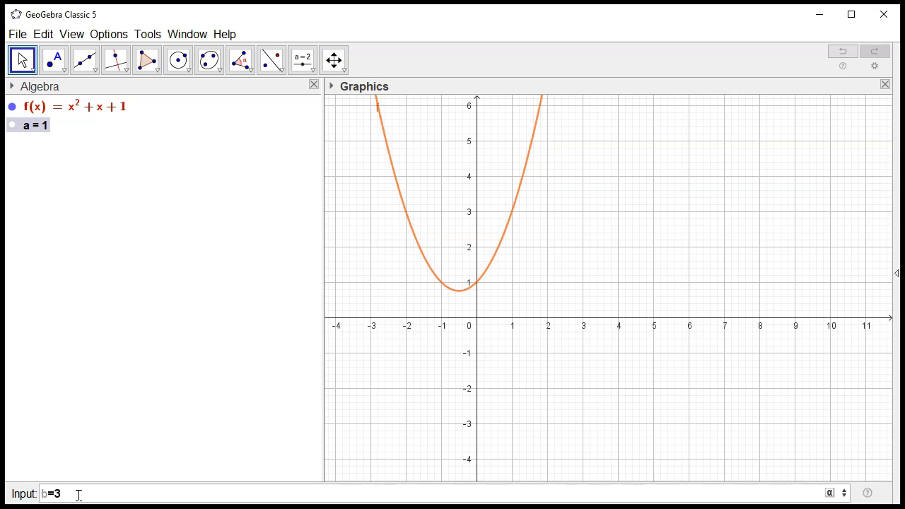
pyautogui.press('Return')
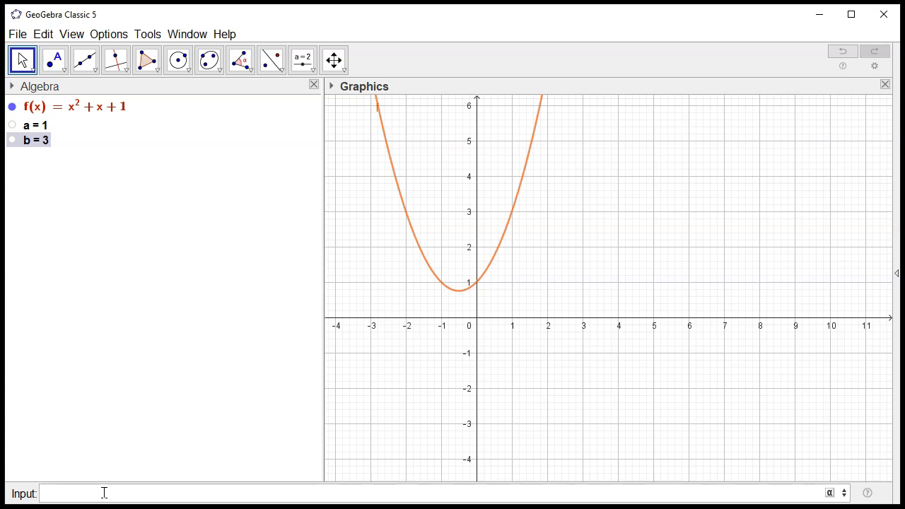
pyautogui.write('A=Integra')
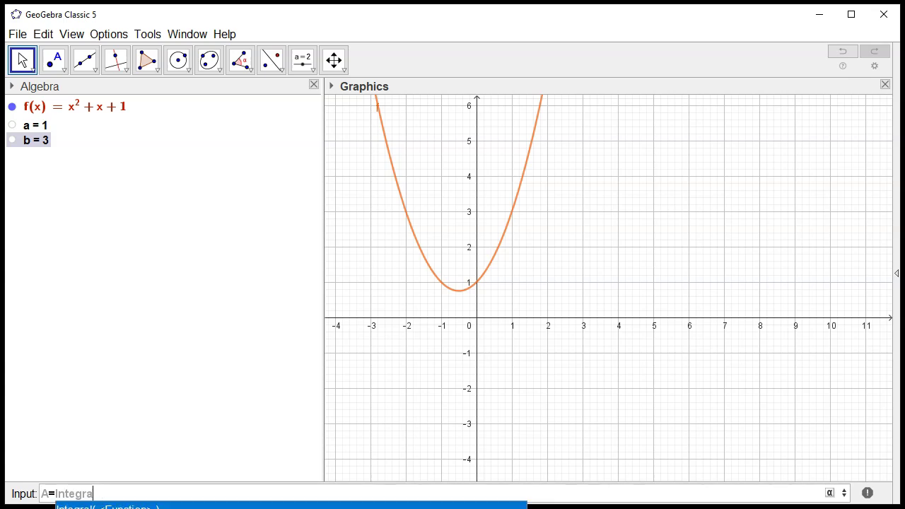
# Step: Create A = Integral(f, a, b), shading the area under f from 1 to 3
pyautogui.press('Return')
pyautogui.write('f')
pyautogui.press('Tab')
pyautogui.write('a')
pyautogui.press('Tab')
pyautogui.write('b')
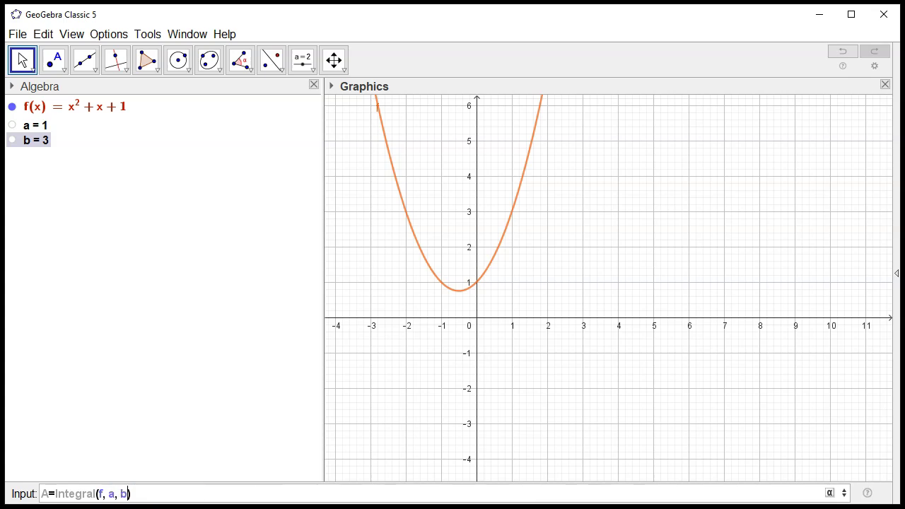
pyautogui.press('Return')
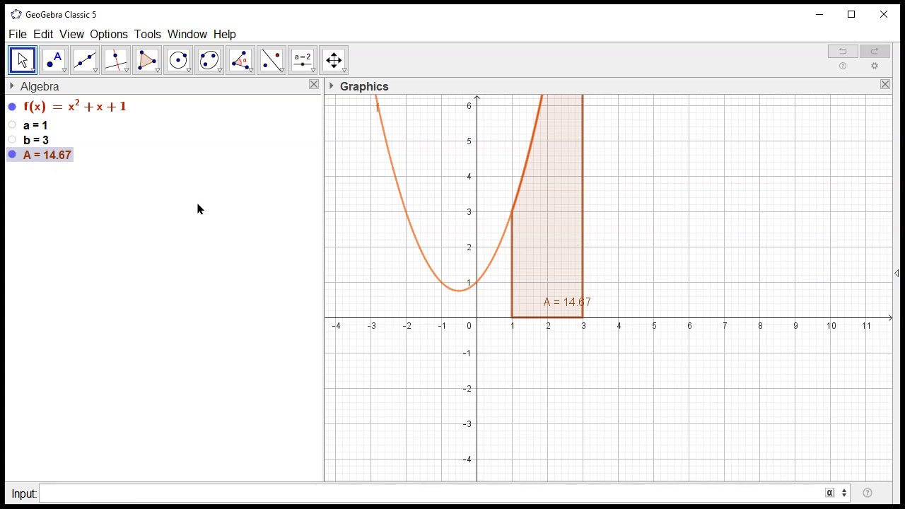
# Step: Set global rounding to 10 decimal places so A reads 14.6666666667
pyautogui.click(112, 36)
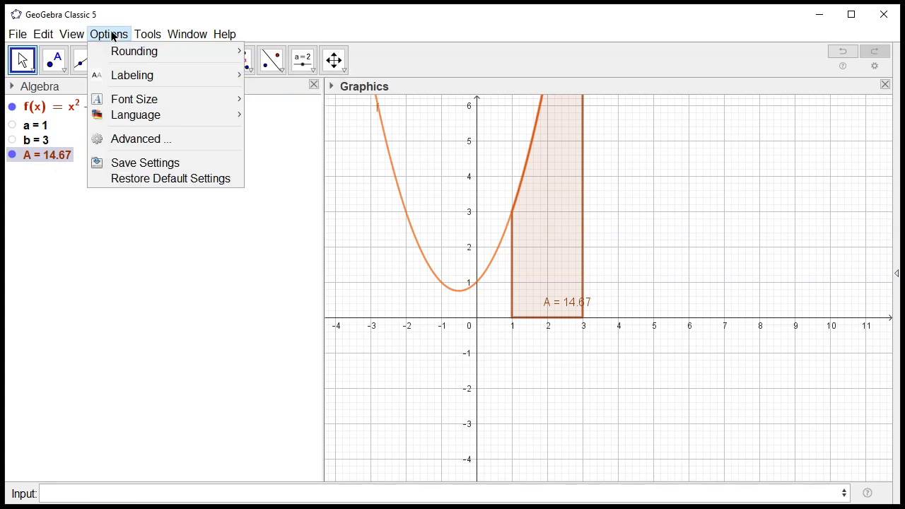
pyautogui.moveTo(119, 51)
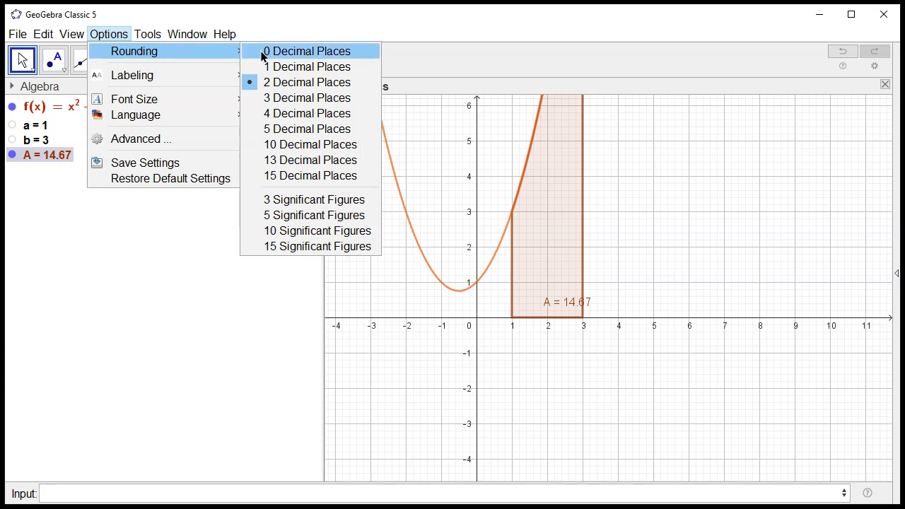
pyautogui.click(293, 145)
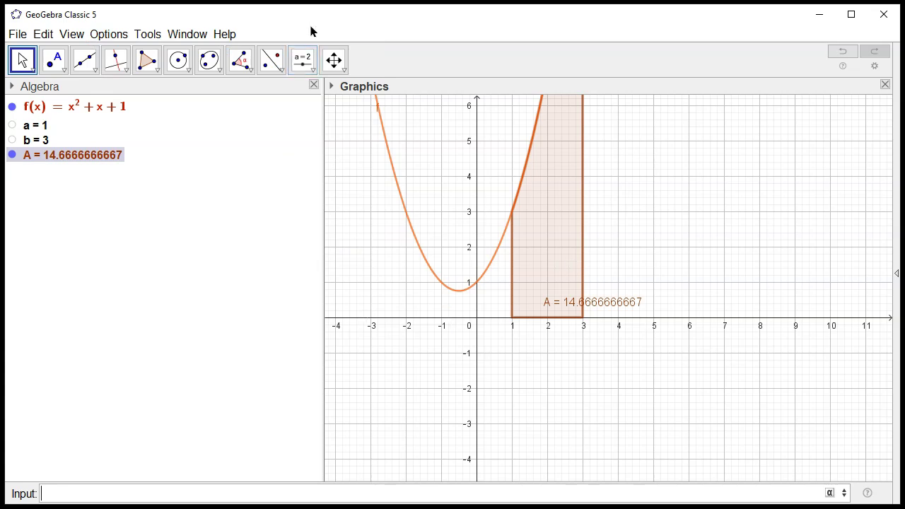
pyautogui.click(333, 61)
# Step: Pan and rescale the axes so the shaded region from 1 to 3 fills the view
pyautogui.moveTo(655, 196); pyautogui.dragTo(570, 323)
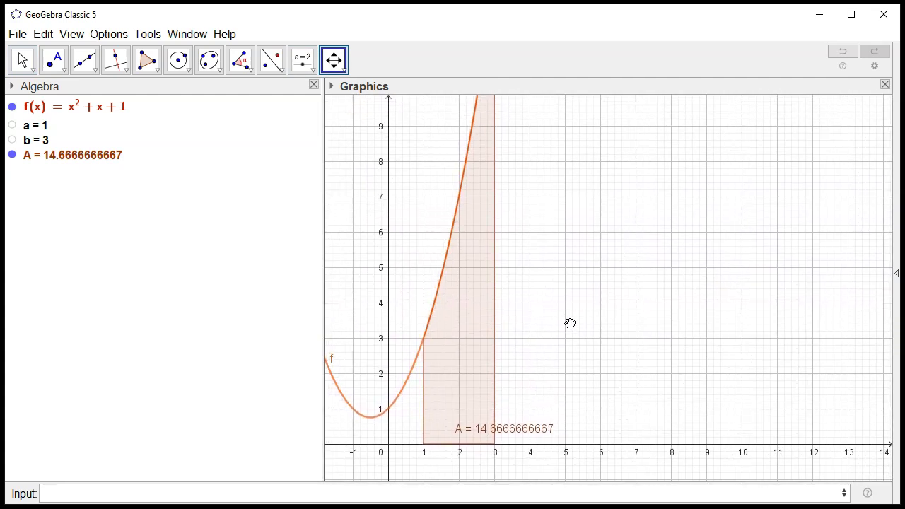
pyautogui.moveTo(573, 441); pyautogui.dragTo(862, 432)
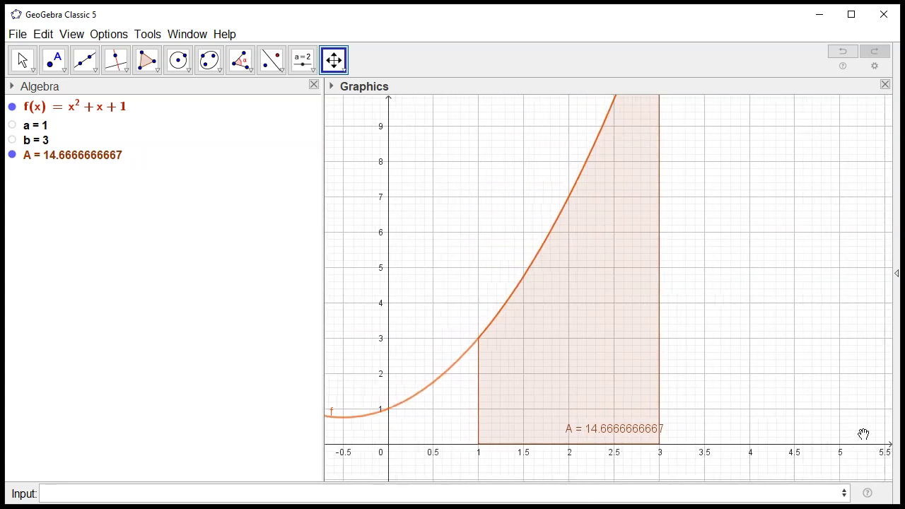
pyautogui.moveTo(388, 172); pyautogui.dragTo(401, 277)
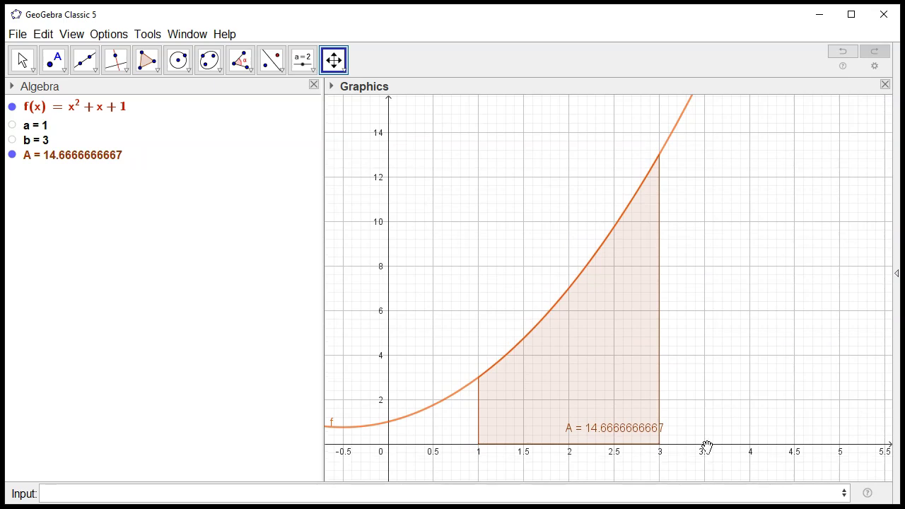
pyautogui.moveTo(705, 443); pyautogui.dragTo(781, 440)
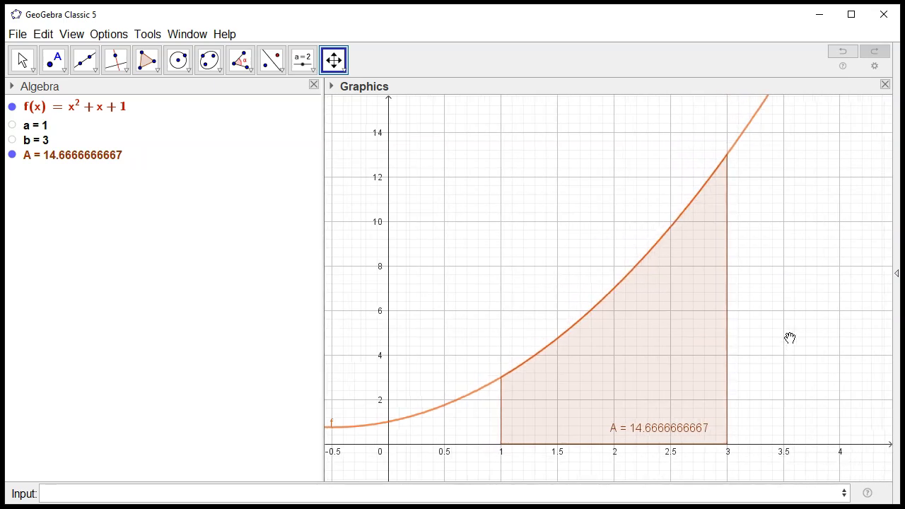
pyautogui.moveTo(790, 321); pyautogui.dragTo(766, 304)
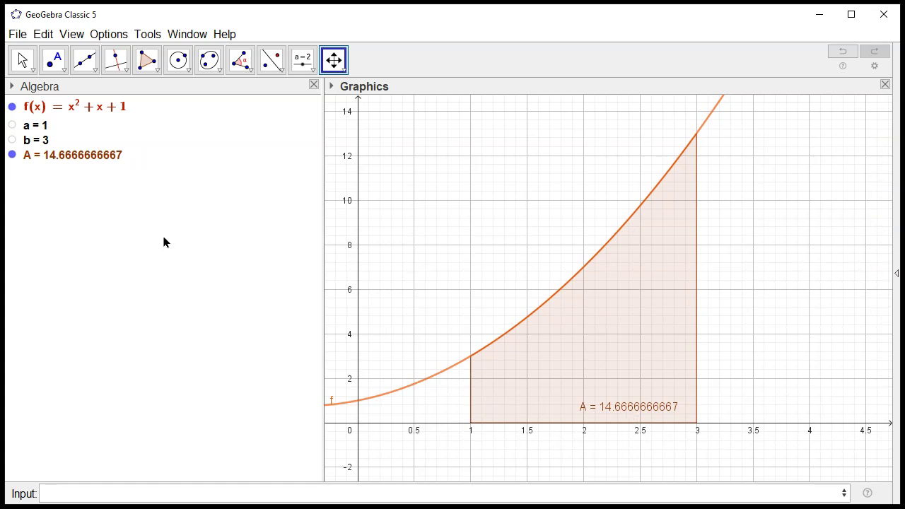
# Step: Hide the label of integral A on the graph
pyautogui.rightClick(80, 158)
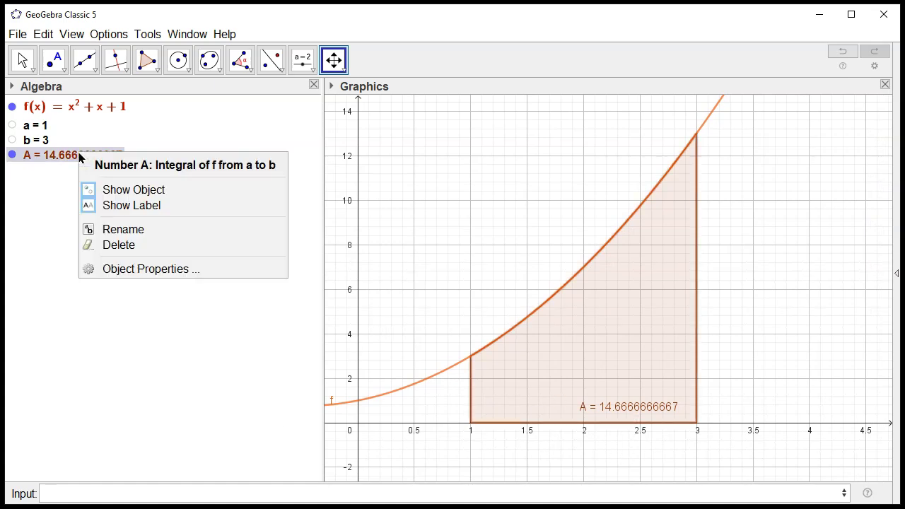
pyautogui.click(108, 206)
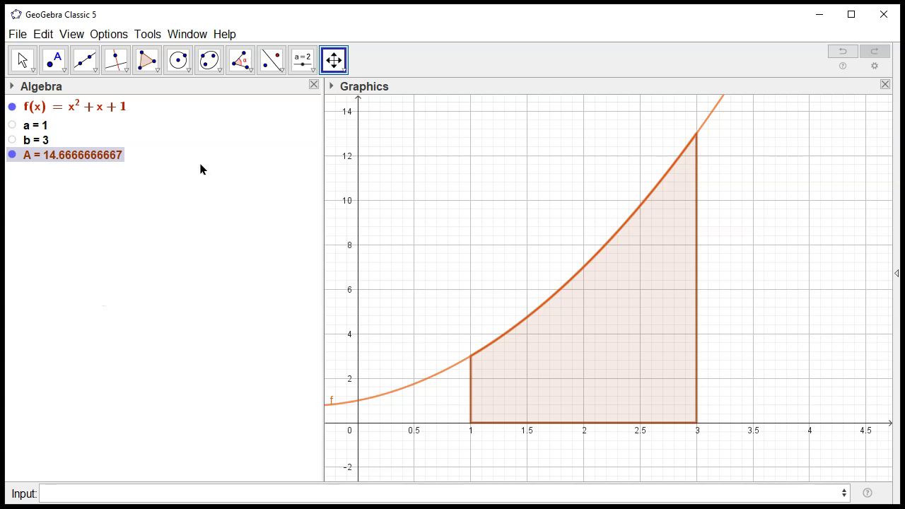
pyautogui.click(300, 61)
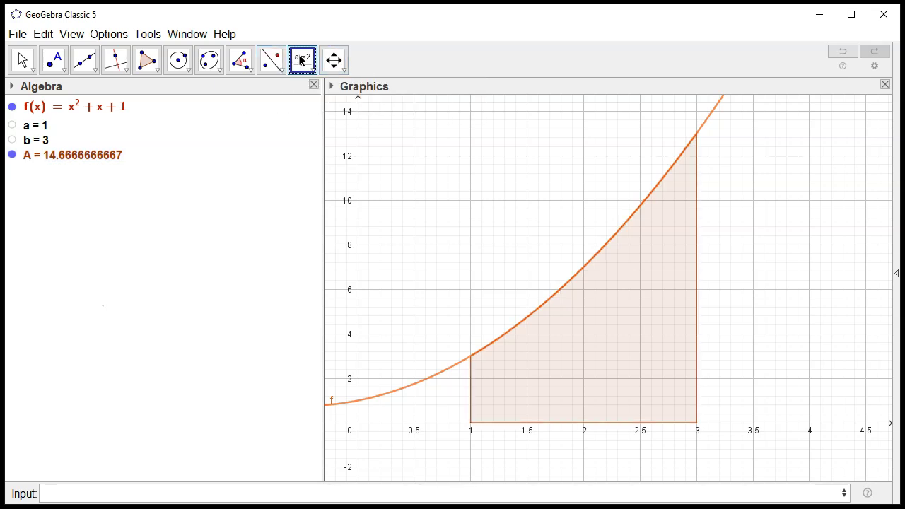
# Step: Add an integer slider n from 1 to 30 with step 1 near the graph's top
pyautogui.click(360, 132)
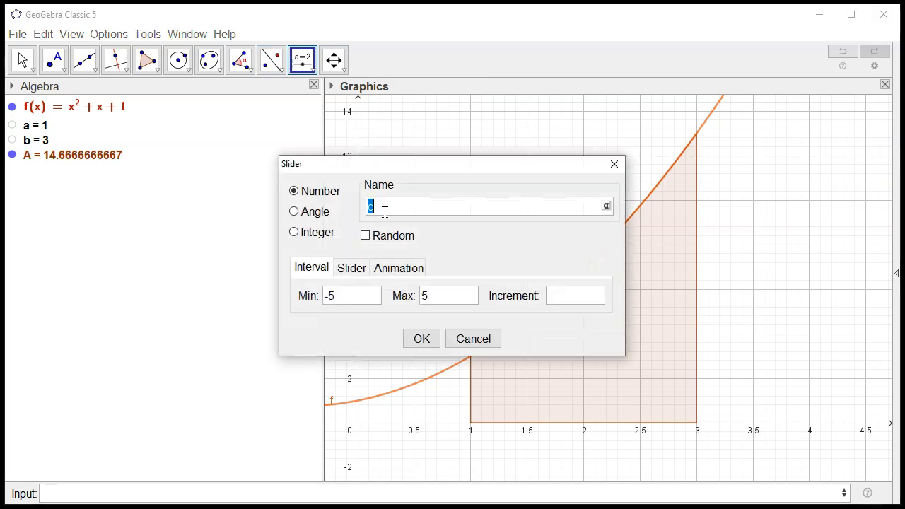
pyautogui.write('n')
pyautogui.click(293, 233)
pyautogui.click(419, 337)
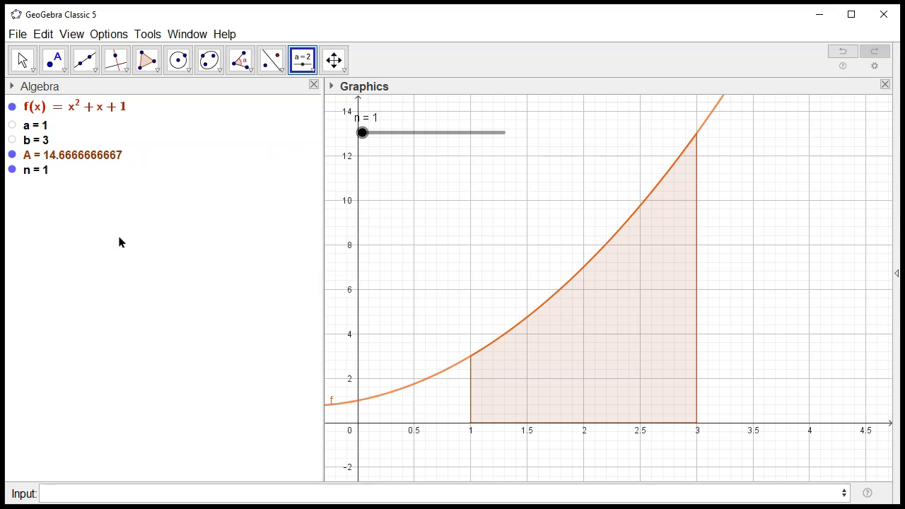
pyautogui.click(22, 74)
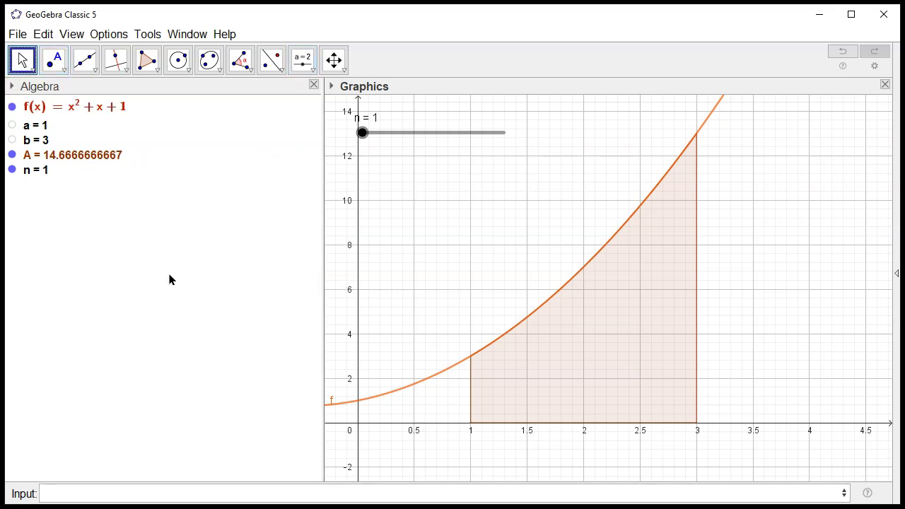
pyautogui.click(67, 492)
# Step: Define Δx = (b − a)/n, which currently evaluates to 2
pyautogui.write('Δ')
pyautogui.click(85, 490)
pyautogui.write('x=(')
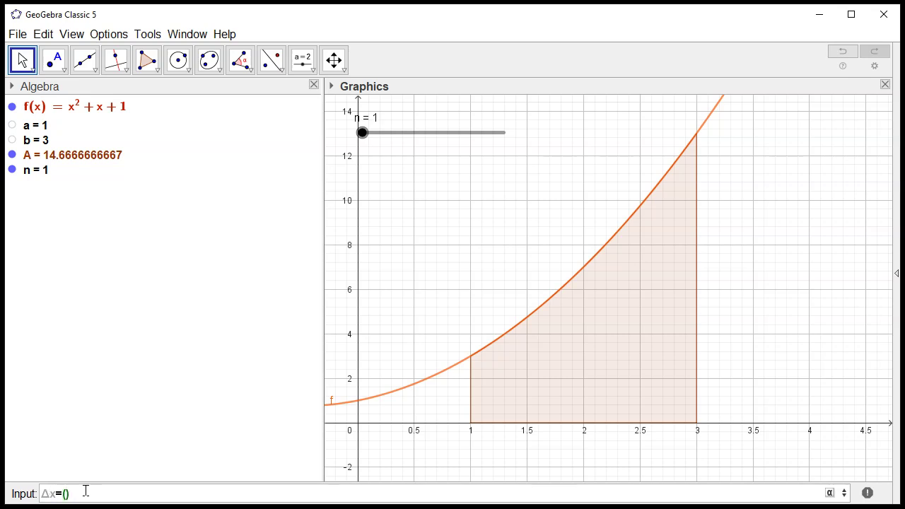
pyautogui.write('b-a)/n')
pyautogui.press('Return')
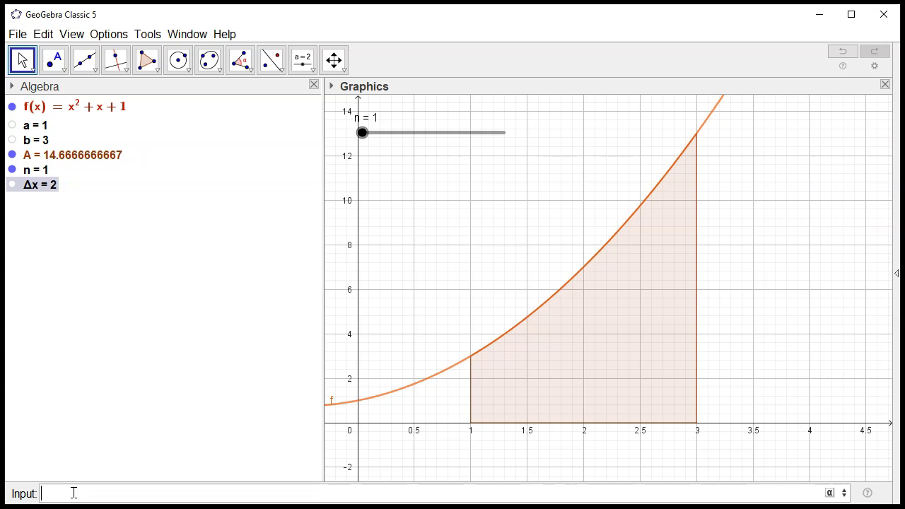
# Step: Create the left Riemann sum L_n = LeftSum(f, a, b, n), currently 6
pyautogui.write('L_n=LeftSum')
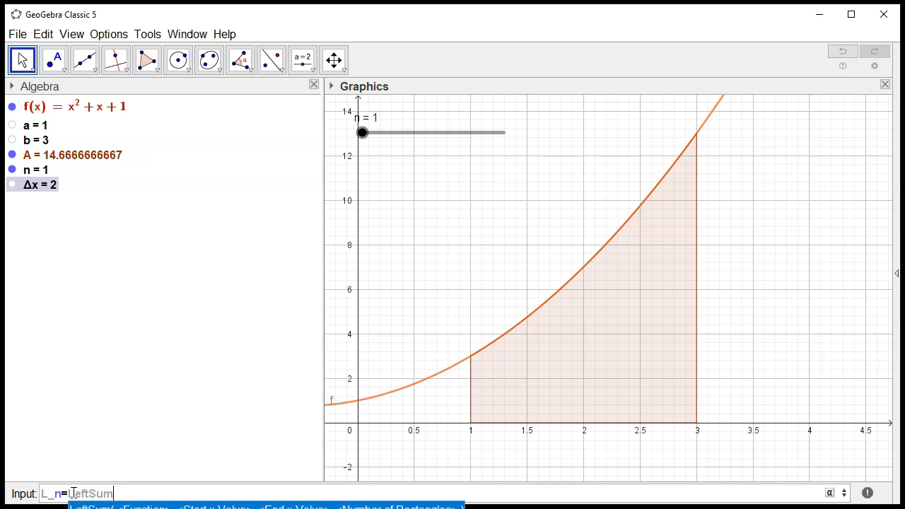
pyautogui.press('Return')
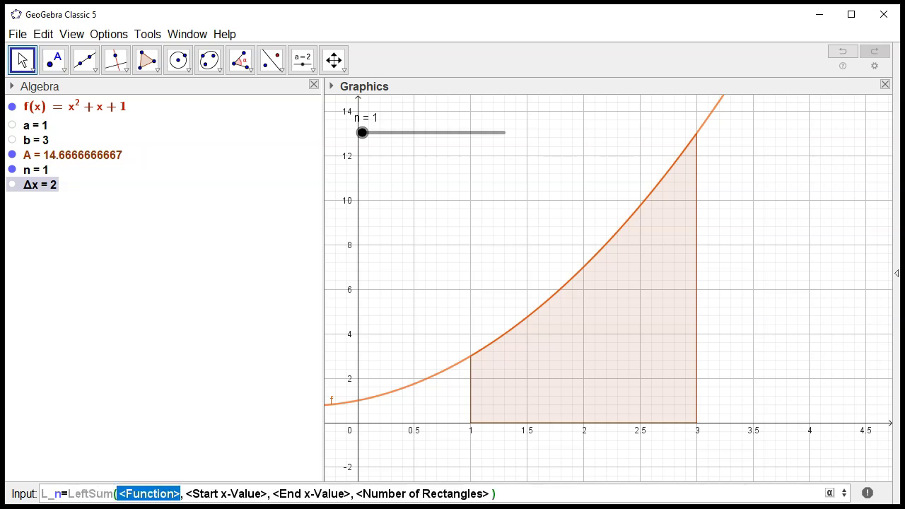
pyautogui.write('f')
pyautogui.press('Tab')
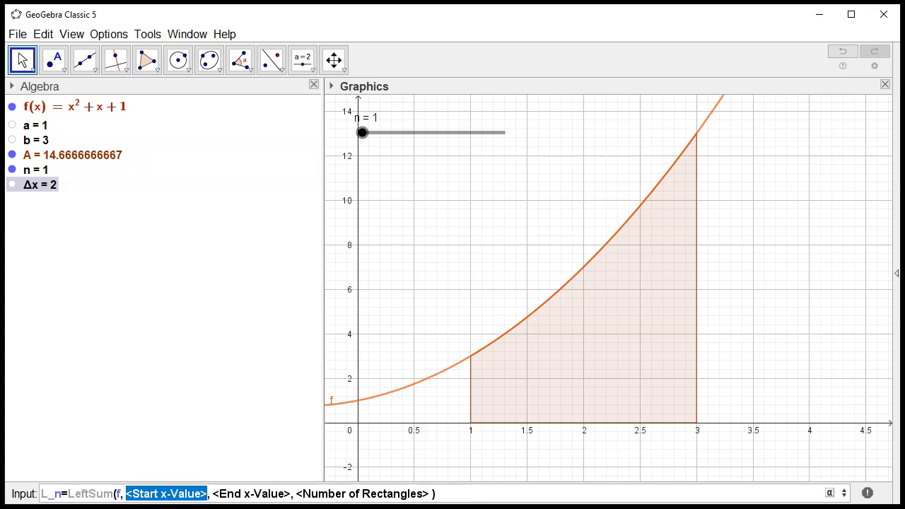
pyautogui.write('a')
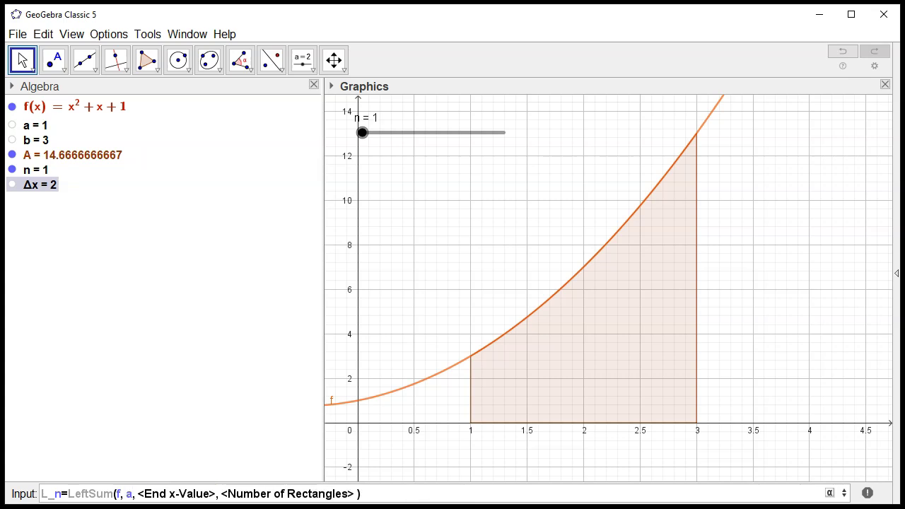
pyautogui.press('Tab')
pyautogui.write('b')
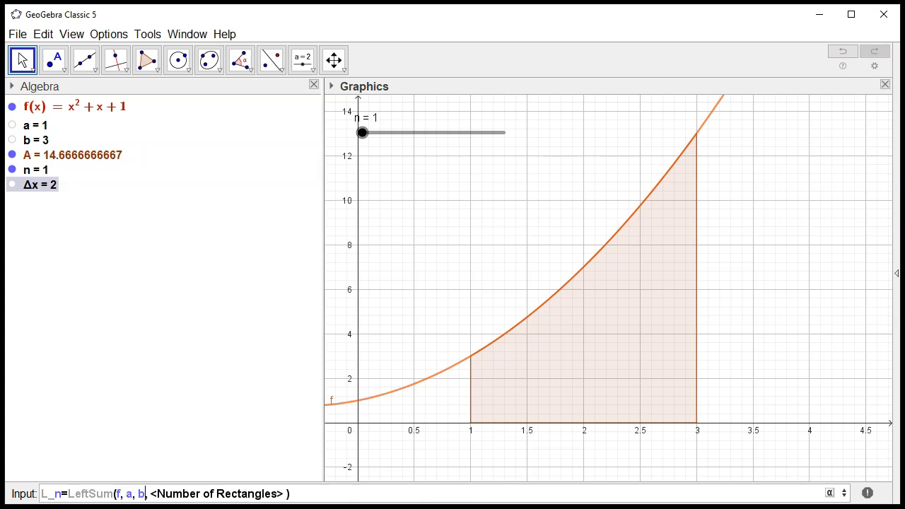
pyautogui.press('Tab')
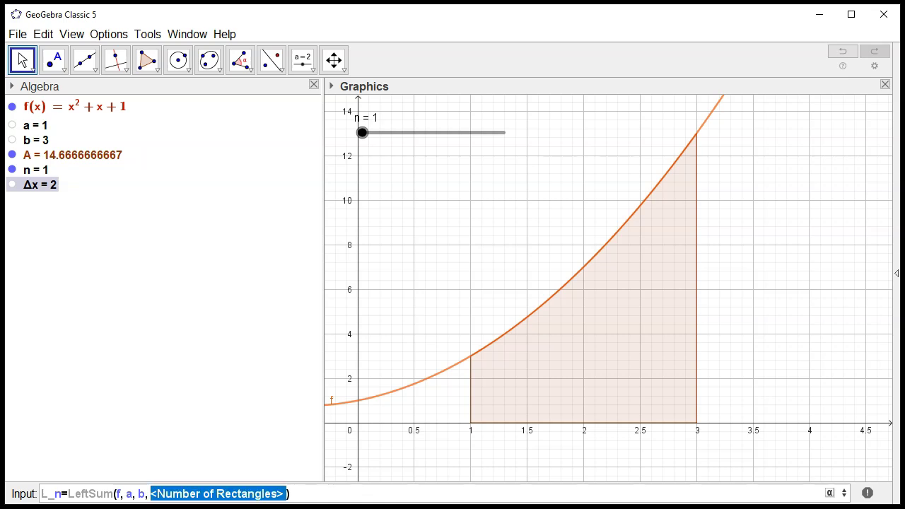
pyautogui.write('n')
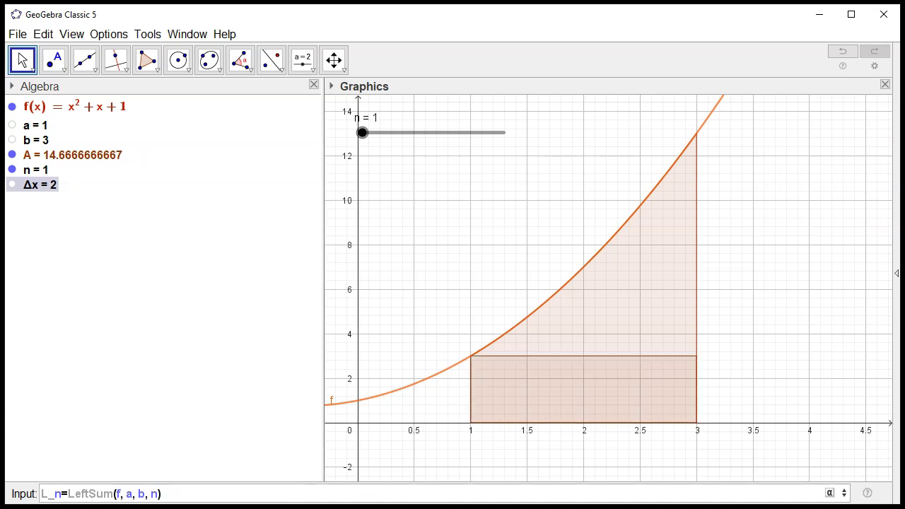
pyautogui.press('Return')
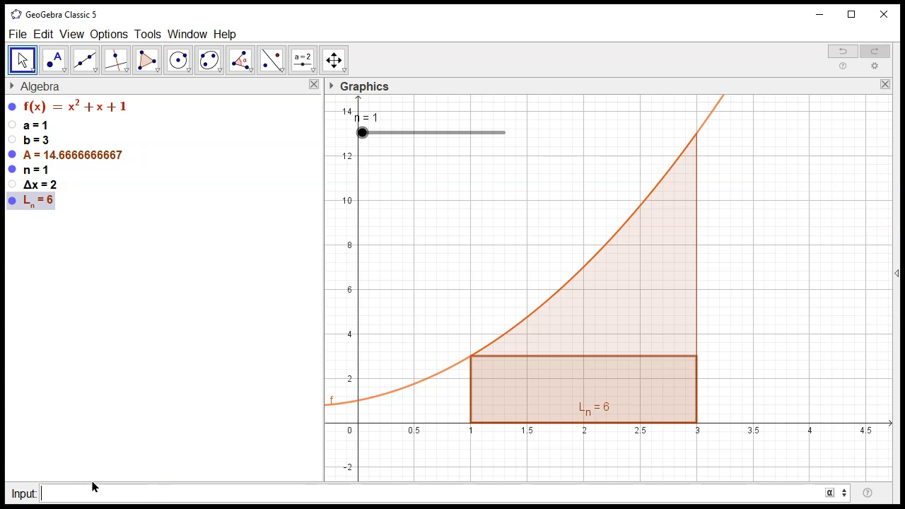
# Step: Hide the L_n label on the graph
pyautogui.rightClick(32, 208)
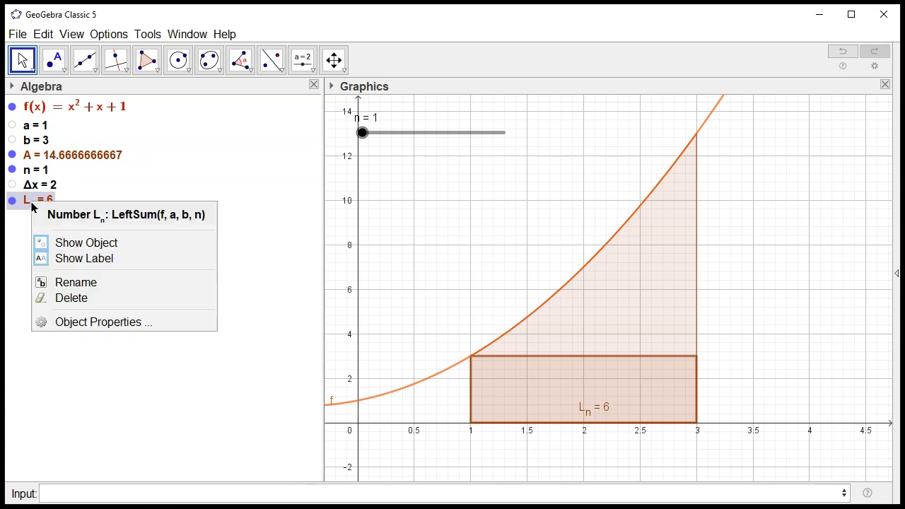
pyautogui.click(95, 259)
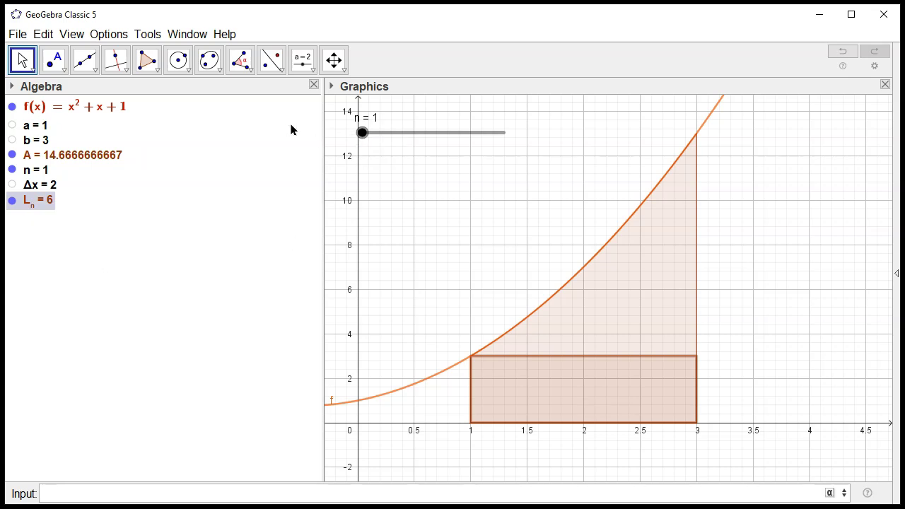
pyautogui.click(360, 132)
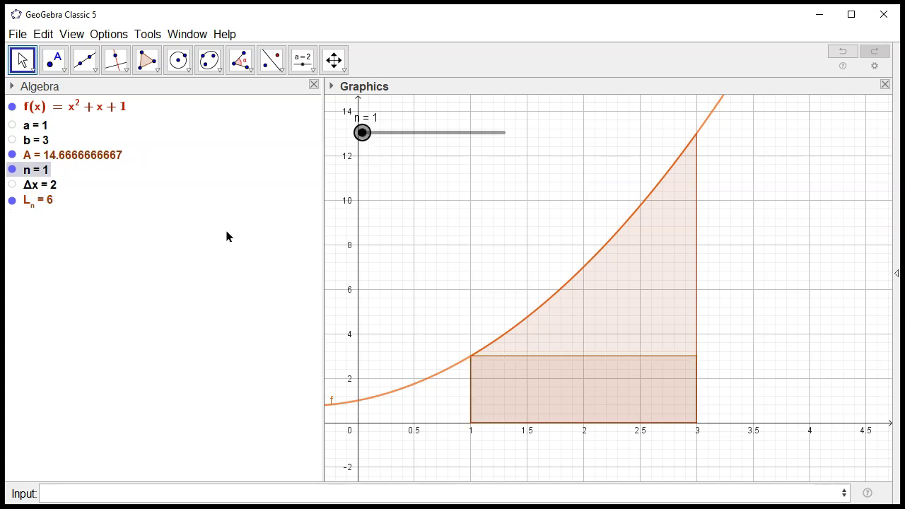
# Step: Step slider n up to about 20 and back down to 19, where L_n = 14.1440443213
pyautogui.press('Right')
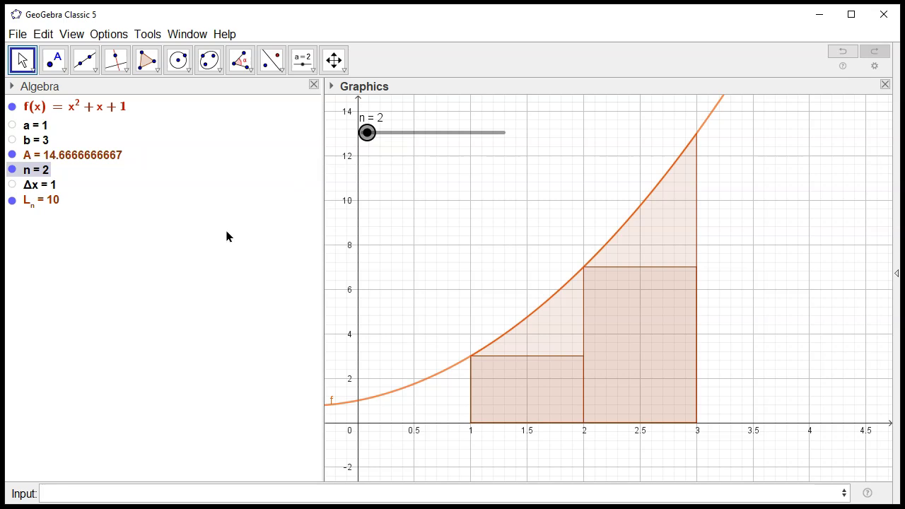
pyautogui.press('Right')
pyautogui.press('Right')
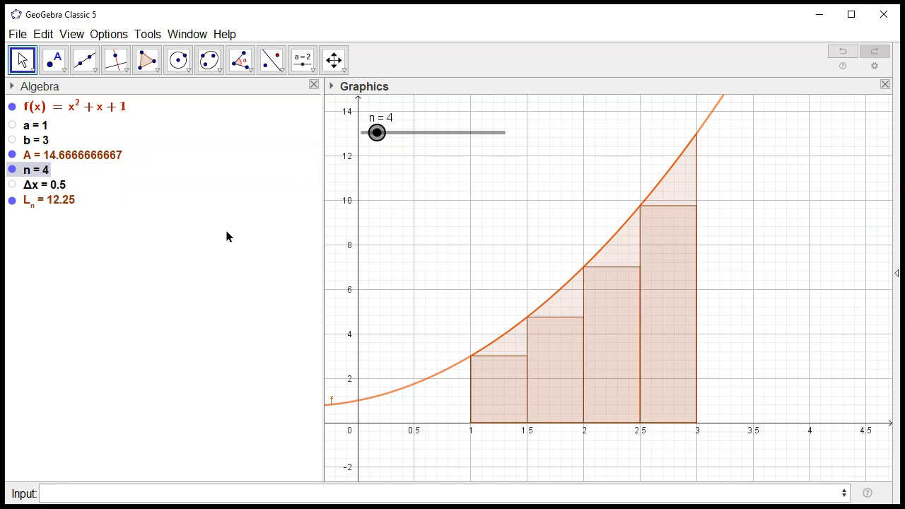
pyautogui.press('Right')
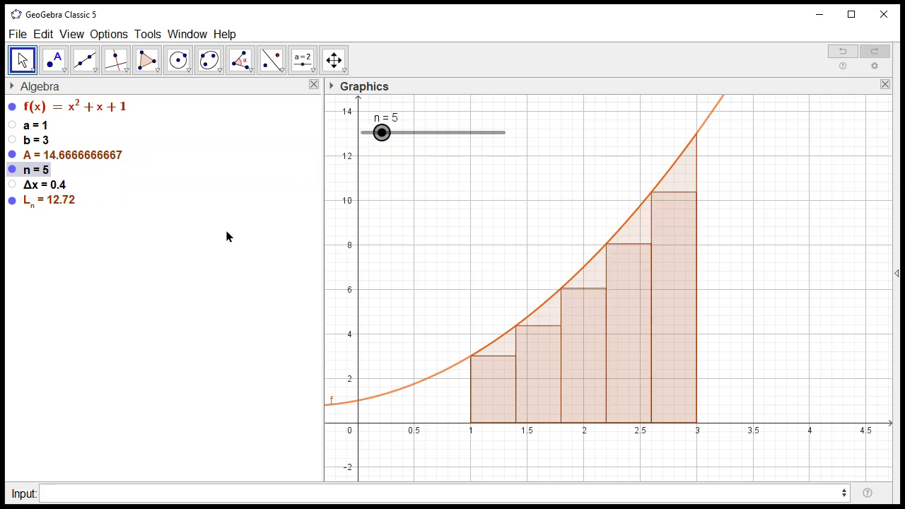
pyautogui.press('Right')
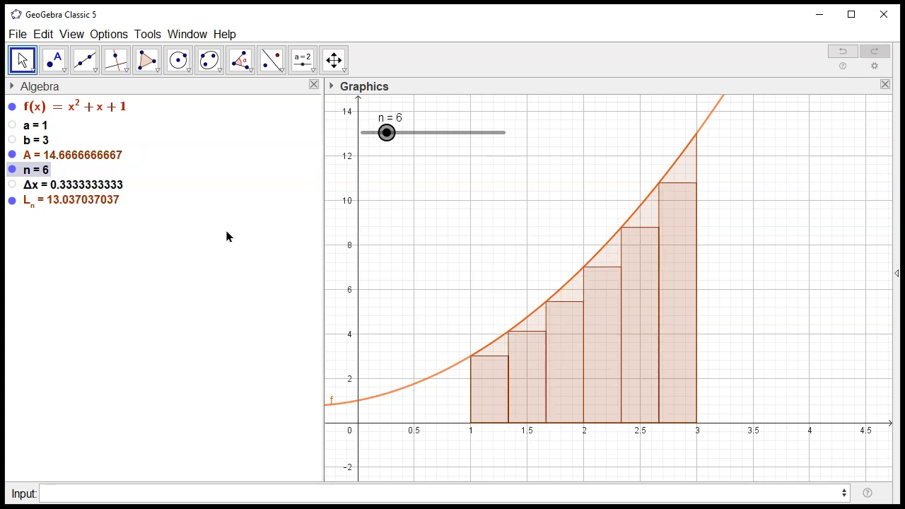
pyautogui.press('Right')
pyautogui.press('Right')
pyautogui.press('Right')
pyautogui.press('Right')
pyautogui.press('Right')
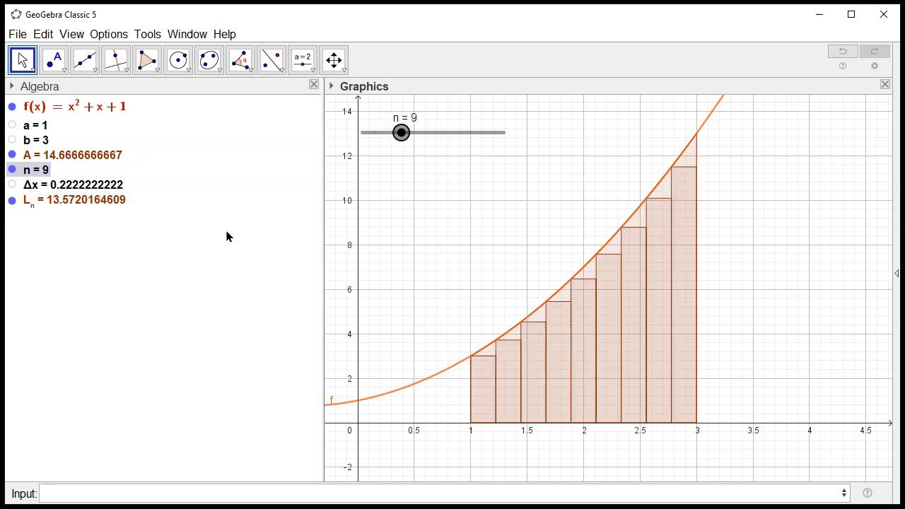
pyautogui.press('Right')
pyautogui.press('Right')
pyautogui.press('Right')
pyautogui.press('Right')
pyautogui.press('Right')
pyautogui.press('Right')
pyautogui.press('Right')
pyautogui.press('Right')
pyautogui.press('Right')
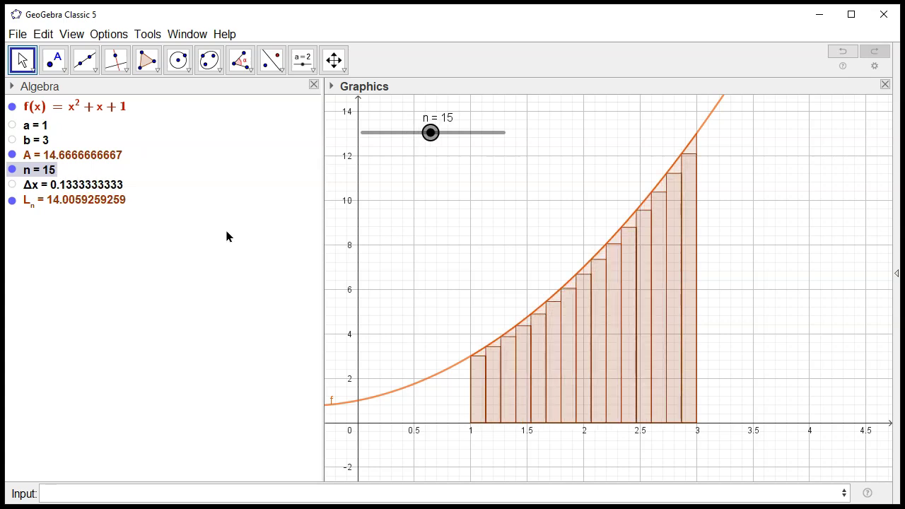
pyautogui.press('Right')
pyautogui.press('Right')
pyautogui.press('Left')
pyautogui.press('Left')
pyautogui.press('Left')
pyautogui.press('Left')
pyautogui.press('Left')
pyautogui.press('Left')
pyautogui.press('Left')
pyautogui.press('Left')
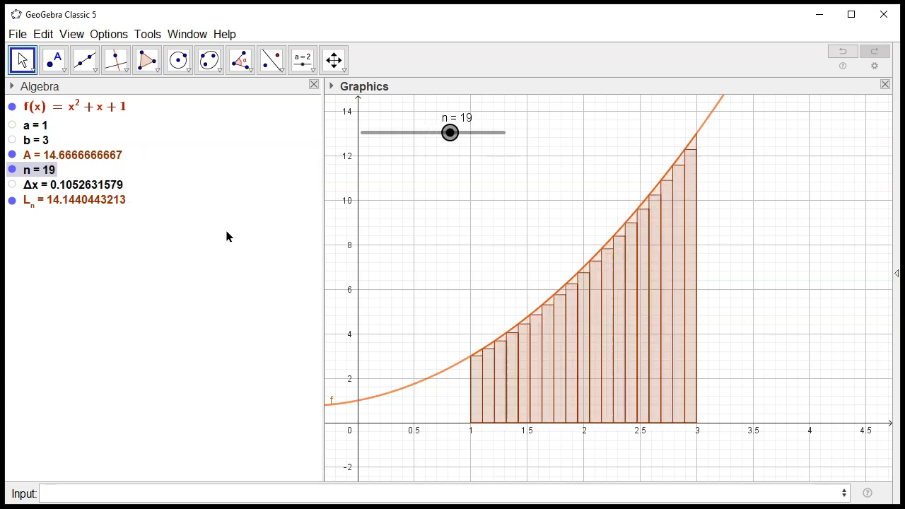
# Step: Lower n to 12, giving Δx = 0.1666666667 and L_n = 13.8425925926
pyautogui.press('Left')
pyautogui.press('Left')
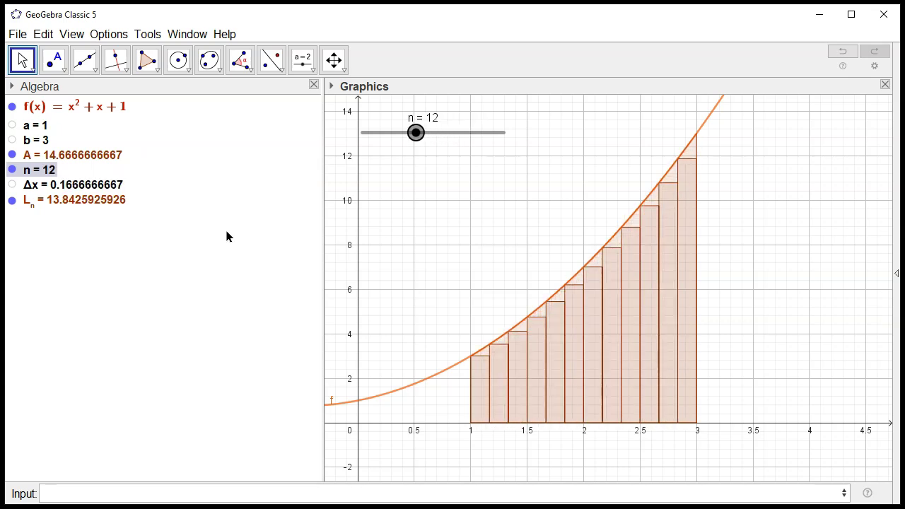
pyautogui.click(56, 494)
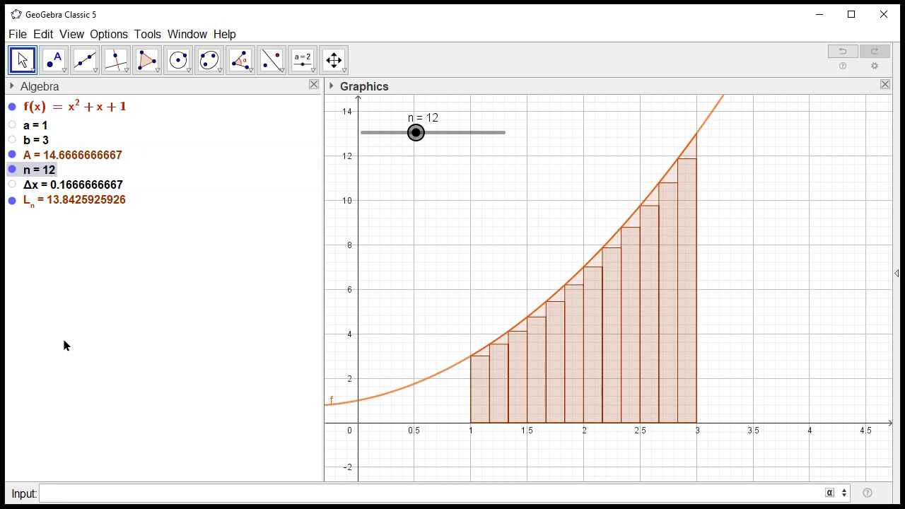
pyautogui.click(68, 493)
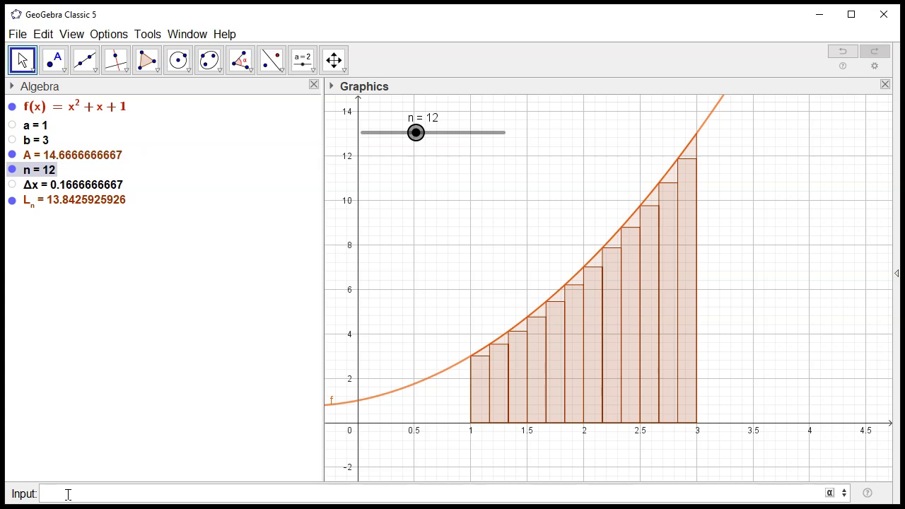
# Step: Start R_n = LeftSum with f(x+Δx) as its function argument
pyautogui.write('R_n=Left')
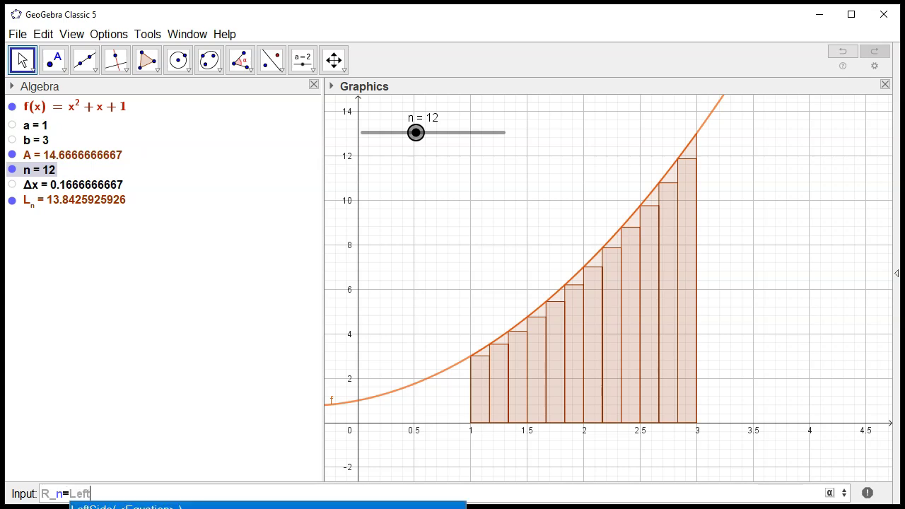
pyautogui.write('Sum')
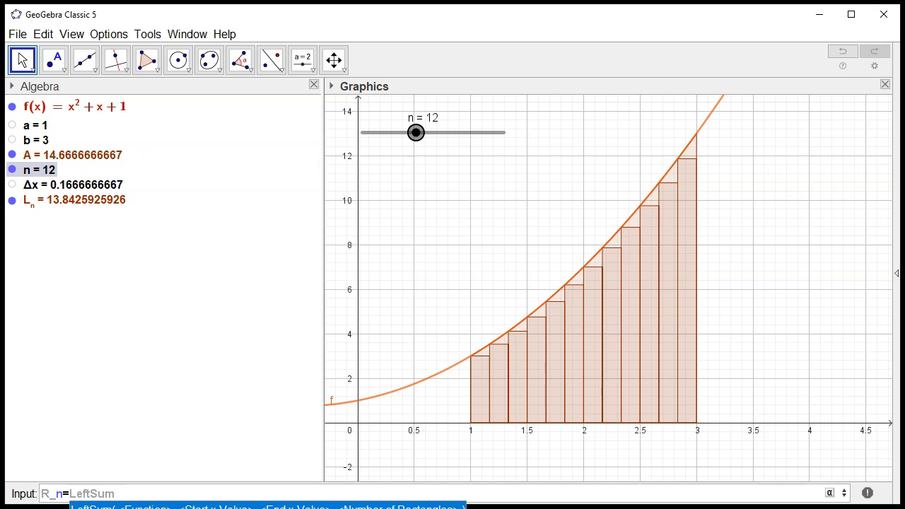
pyautogui.press('Return')
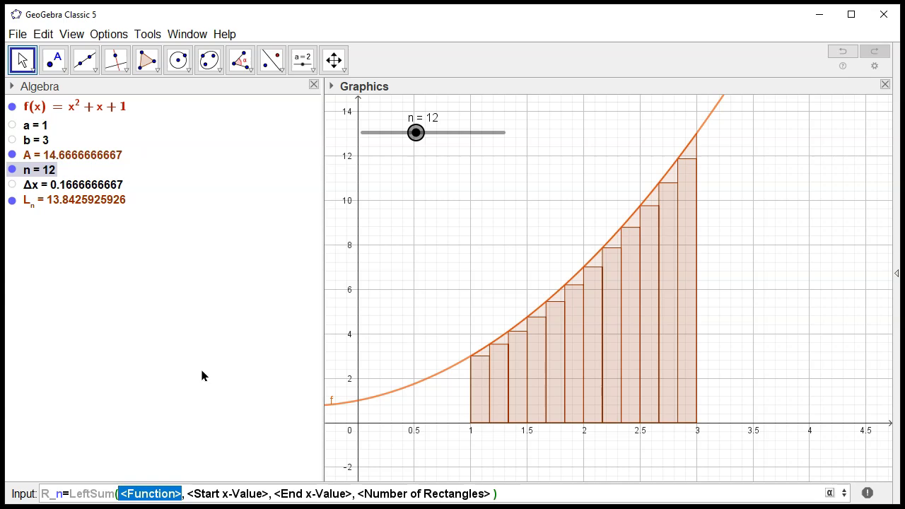
pyautogui.press('BackSpace')
pyautogui.write('f(')
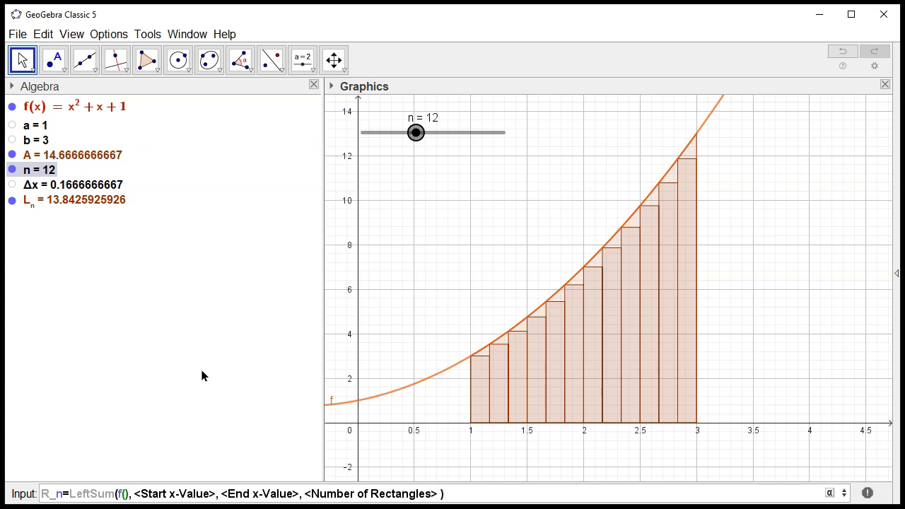
pyautogui.write('x+')
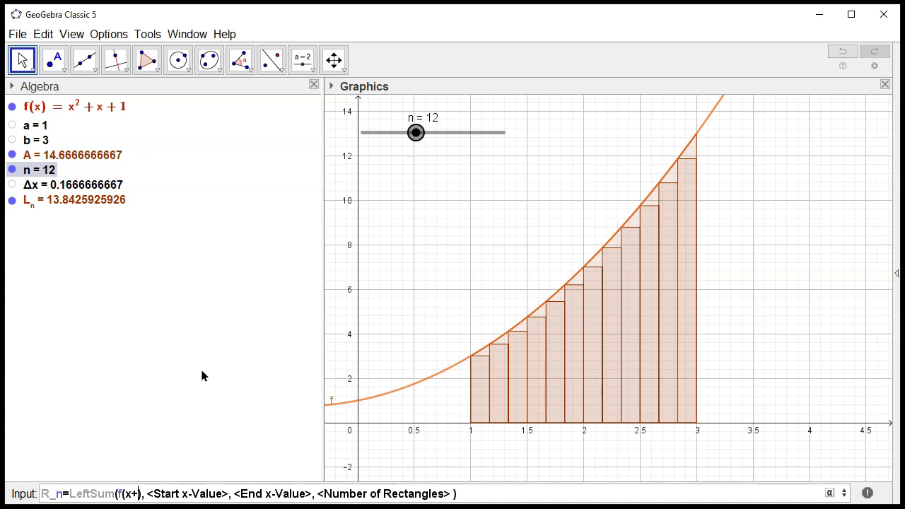
pyautogui.write('Δ')
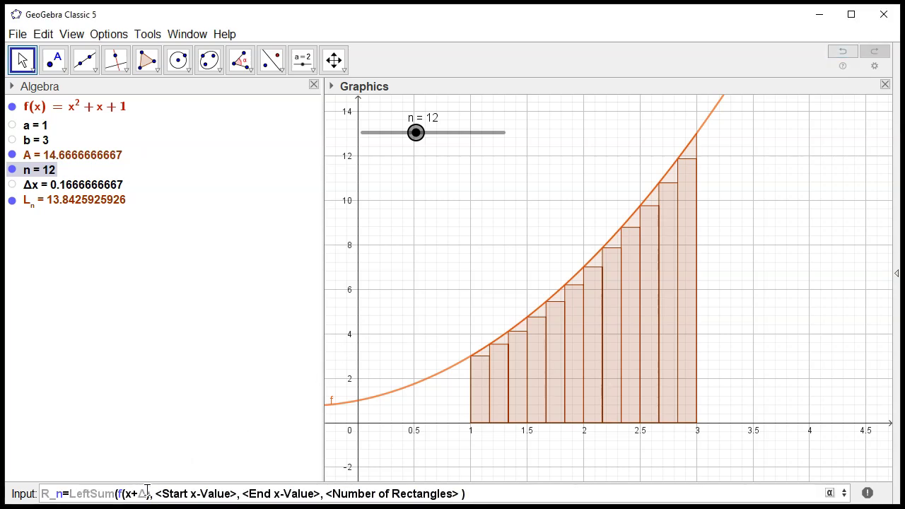
pyautogui.write('x')
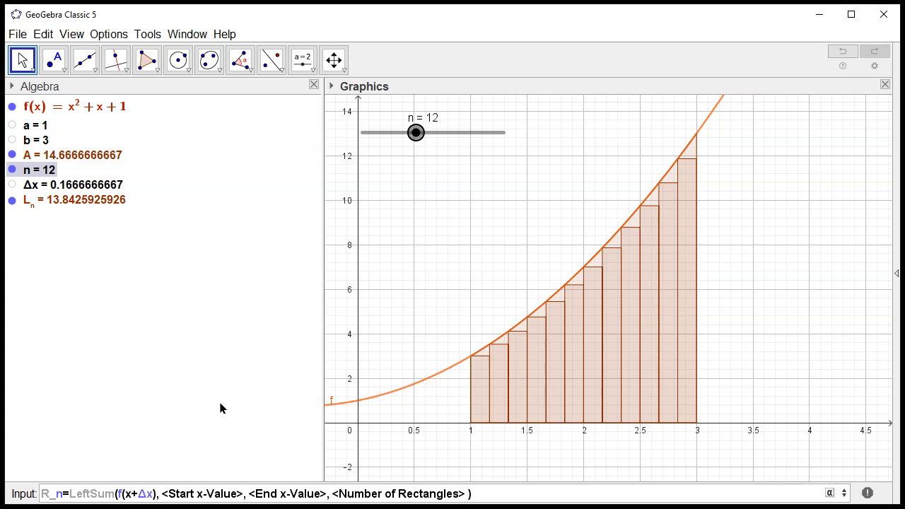
pyautogui.press('Right')
# Step: Fill in a, b and n to create the right sum R_n = 15.5092592593
pyautogui.press('Tab')
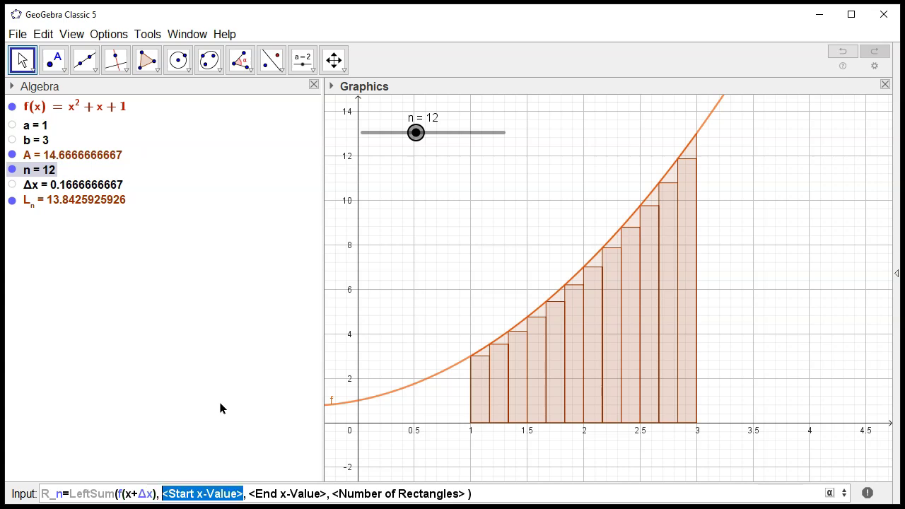
pyautogui.write('a')
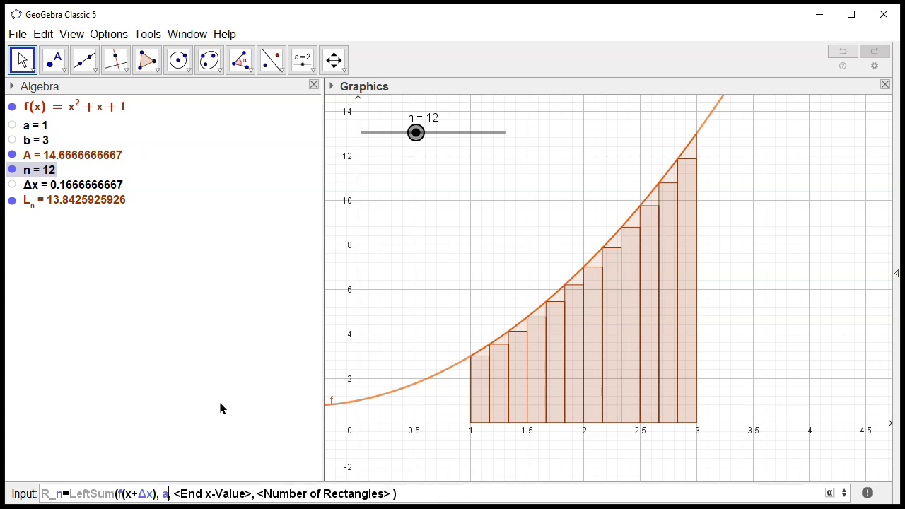
pyautogui.press('Tab')
pyautogui.write('b')
pyautogui.press('Tab')
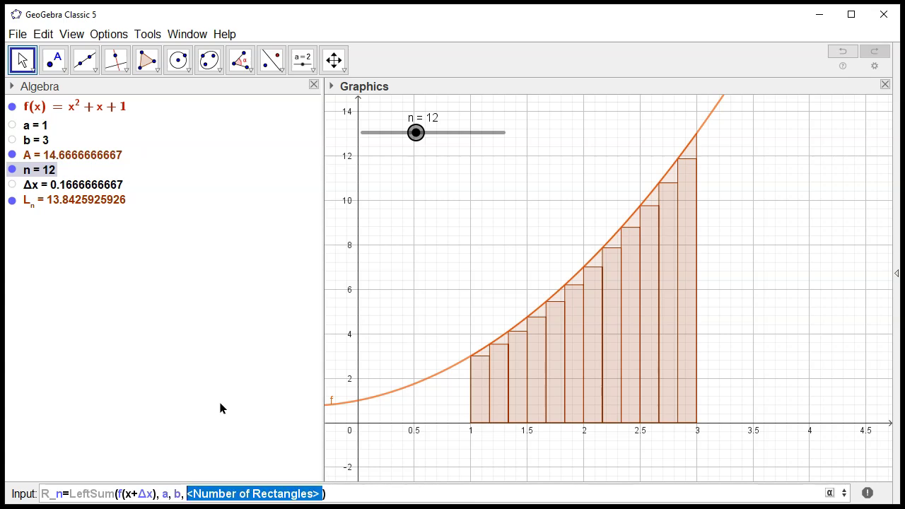
pyautogui.write('n')
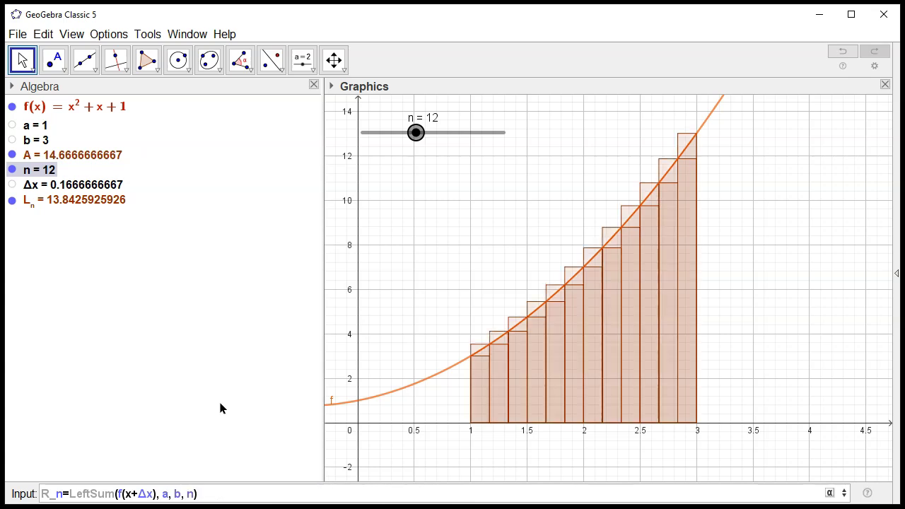
pyautogui.press('Return')
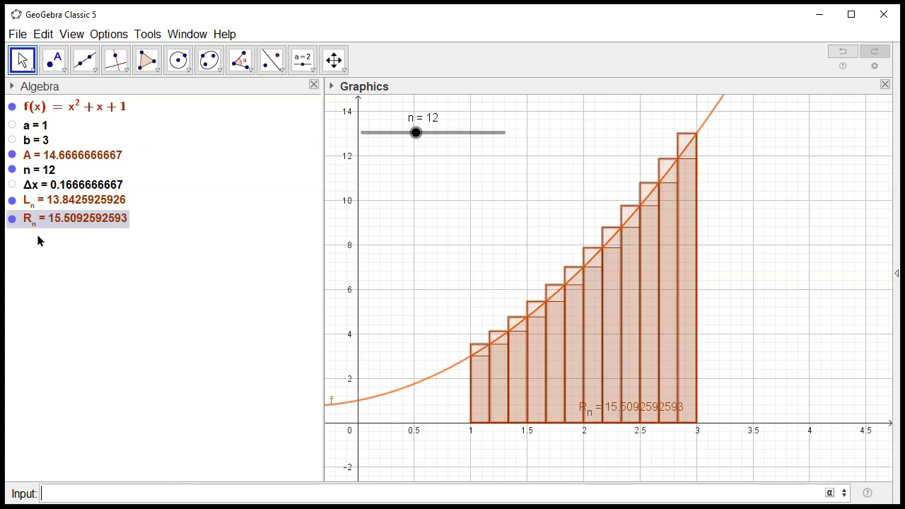
# Step: Hide the L_n rectangles and nudge slider n to 7, showing only right rectangles
pyautogui.click(12, 199)
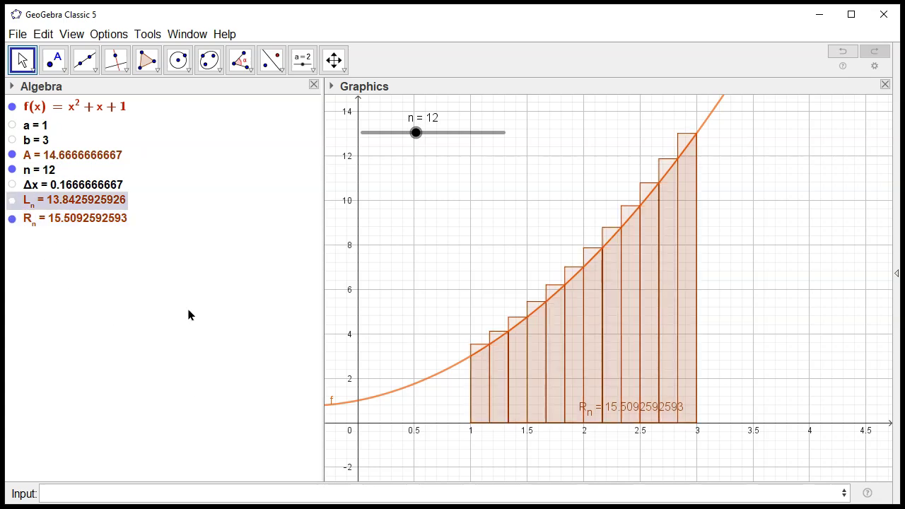
pyautogui.click(417, 134)
pyautogui.press('Left')
pyautogui.press('Left')
pyautogui.press('Left')
pyautogui.press('Left')
pyautogui.press('Left')
pyautogui.press('Left')
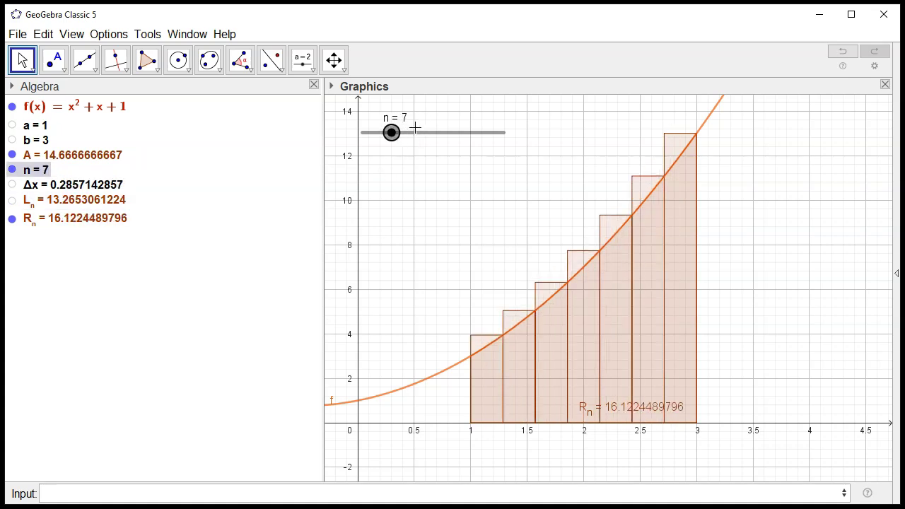
pyautogui.press('Right')
pyautogui.press('Right')
pyautogui.press('Right')
pyautogui.press('Right')
pyautogui.press('Right')
pyautogui.press('Right')
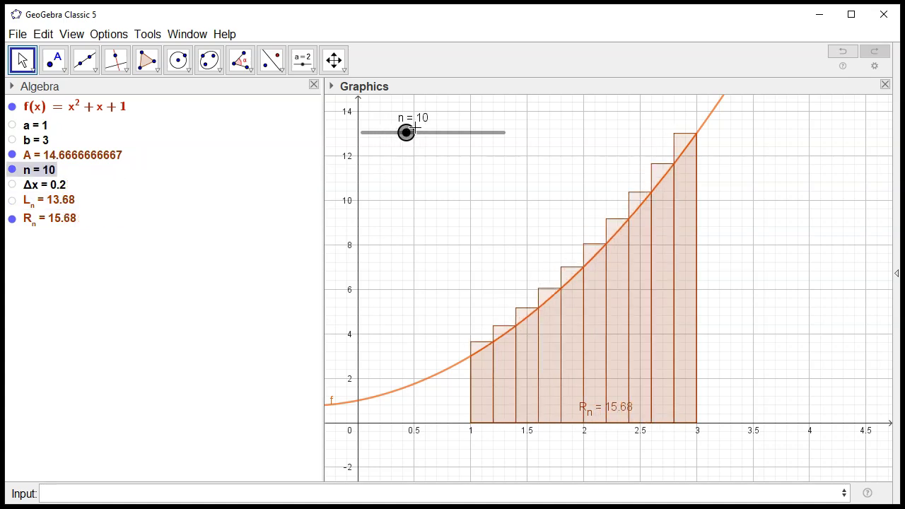
pyautogui.press('Left')
pyautogui.press('Left')
pyautogui.press('Left')
pyautogui.press('Left')
pyautogui.press('Left')
pyautogui.press('Right')
pyautogui.press('Right')
pyautogui.press('Right')
pyautogui.press('Right')
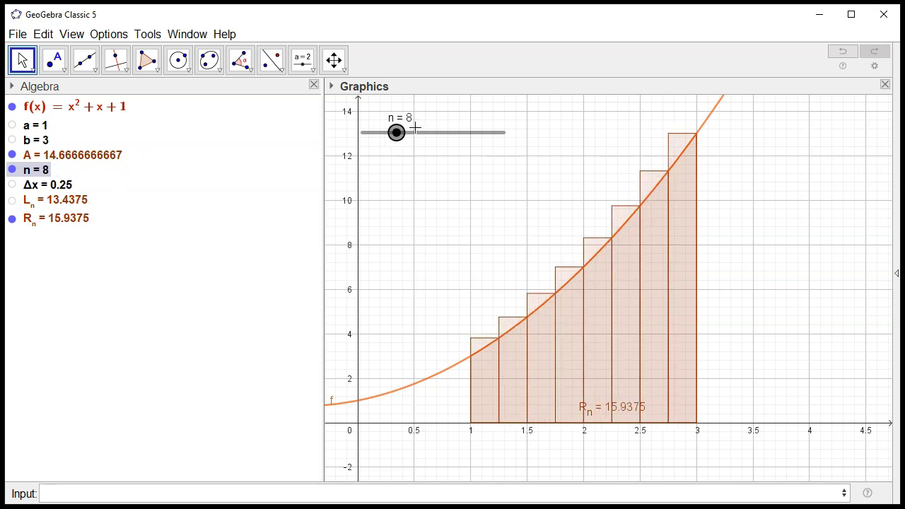
pyautogui.press('Left')
pyautogui.press('Left')
pyautogui.press('Left')
pyautogui.press('Left')
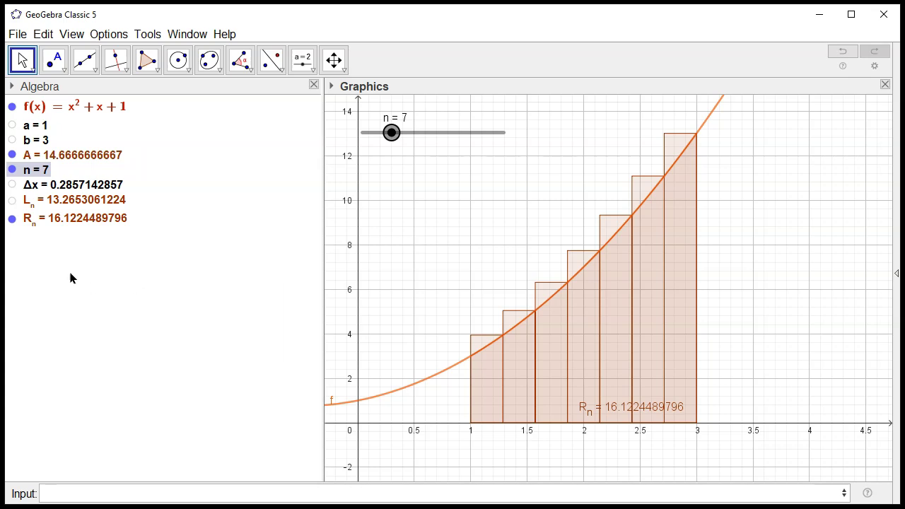
# Step: Start a new M_n definition in the Input bar using the LeftSum command template
pyautogui.click(55, 493)
pyautogui.write('M')
pyautogui.write('Tn=')
pyautogui.write('Left')
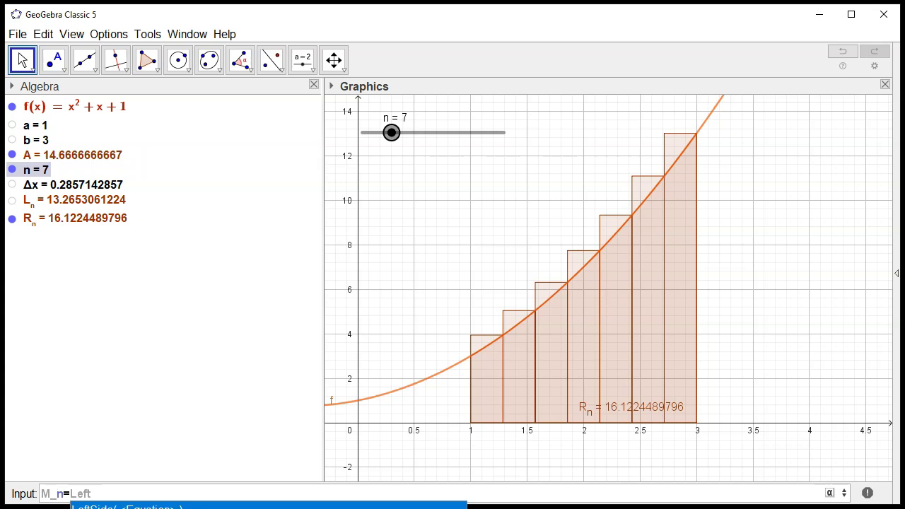
pyautogui.press('Down')
pyautogui.press('Down')
pyautogui.press('Return')
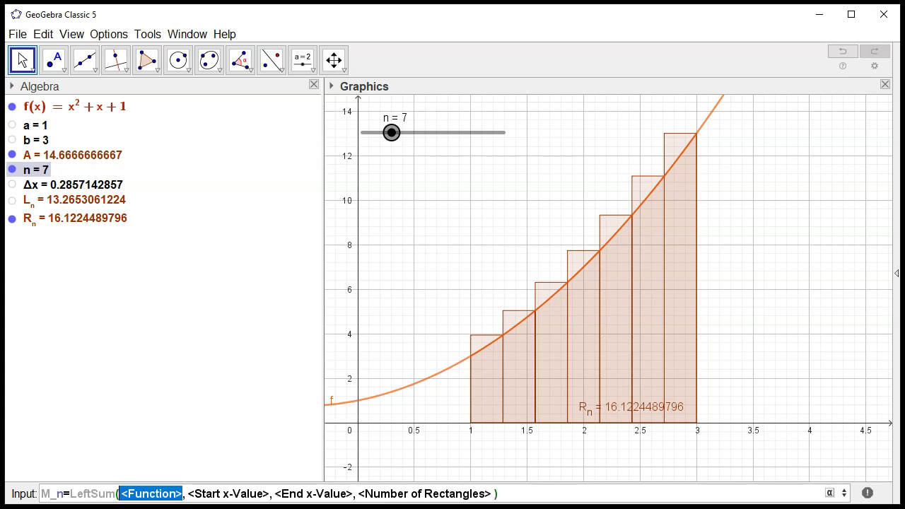
# Step: Fill in LeftSum arguments f(x+Δx/2), a, b, n, giving M_n = 14.6530612245
pyautogui.write('f(x+')
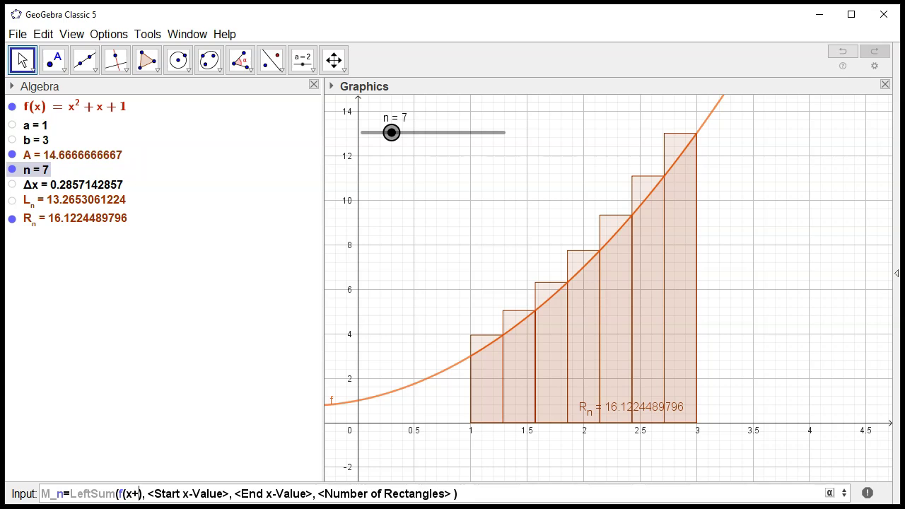
pyautogui.hotkey('alt', 'd')
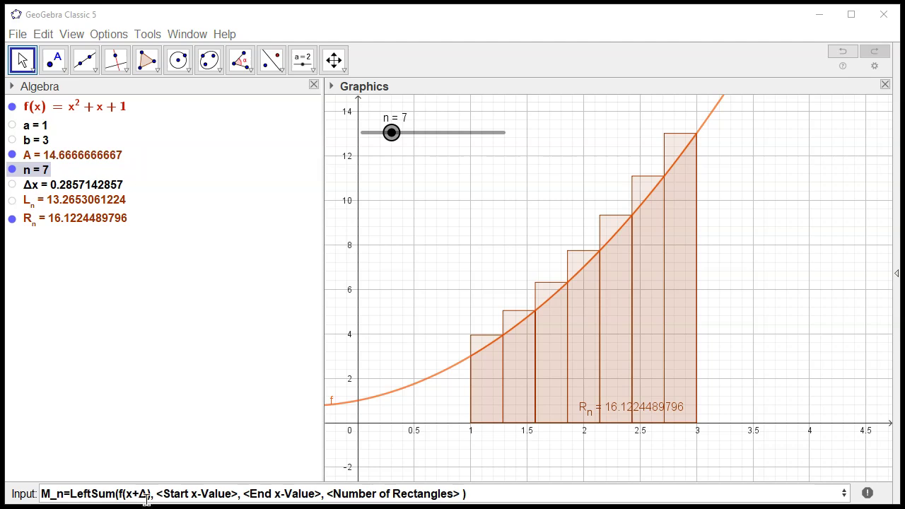
pyautogui.write('x/2')
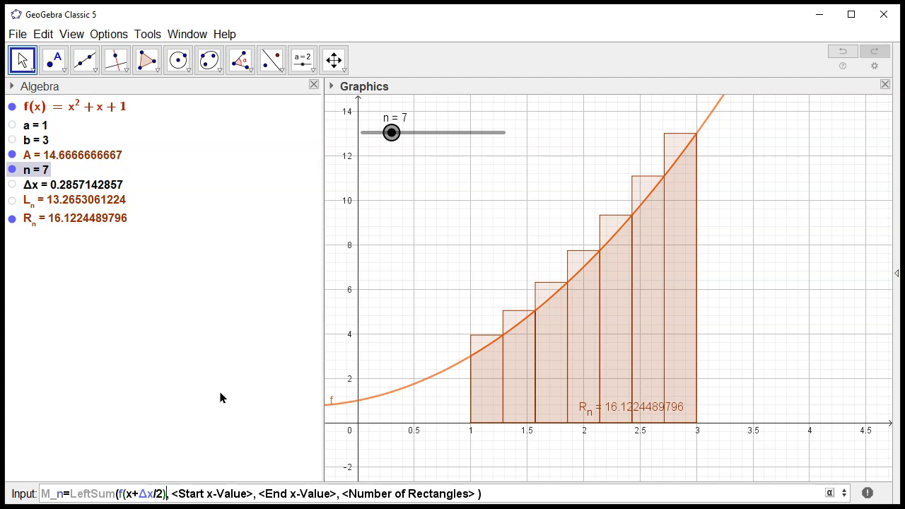
pyautogui.press('Tab')
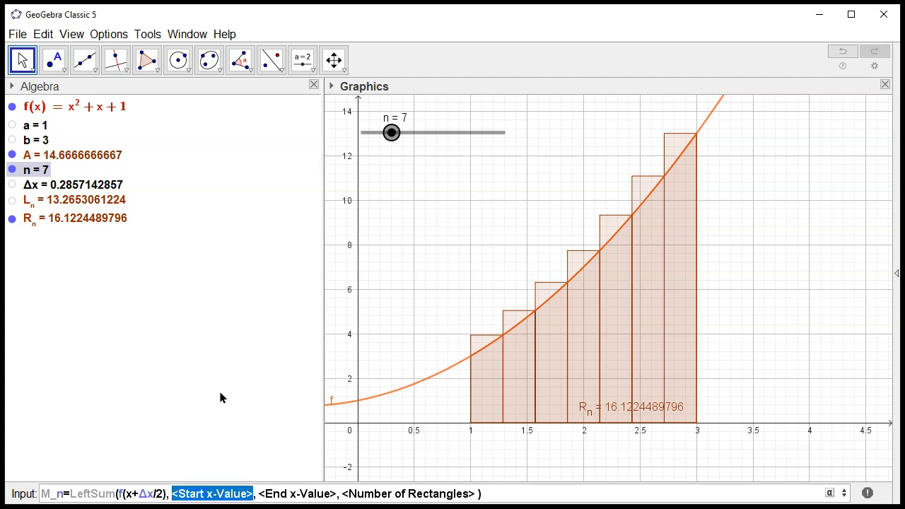
pyautogui.write('a')
pyautogui.press('Tab')
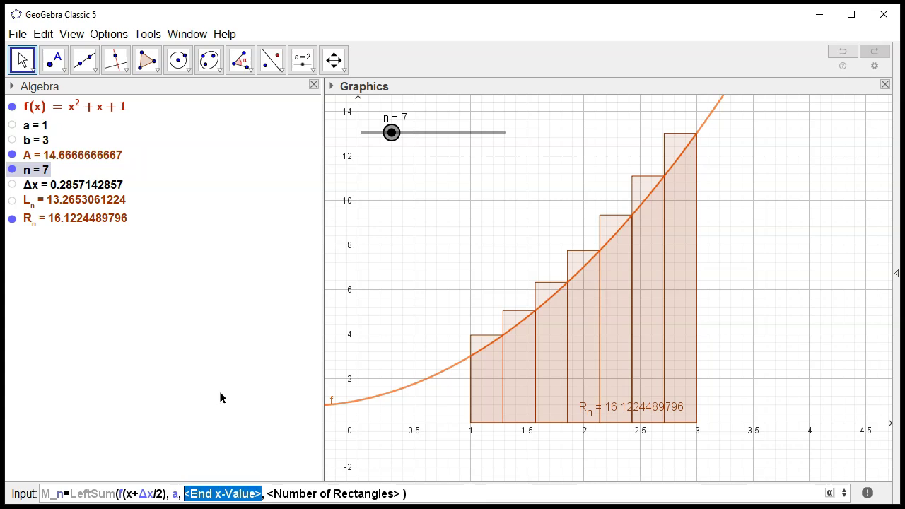
pyautogui.write('b')
pyautogui.press('Tab')
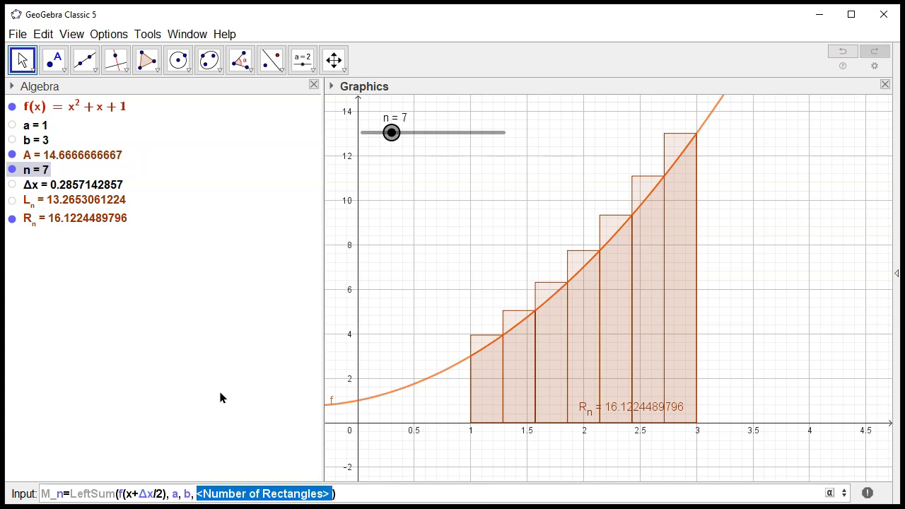
pyautogui.write('n')
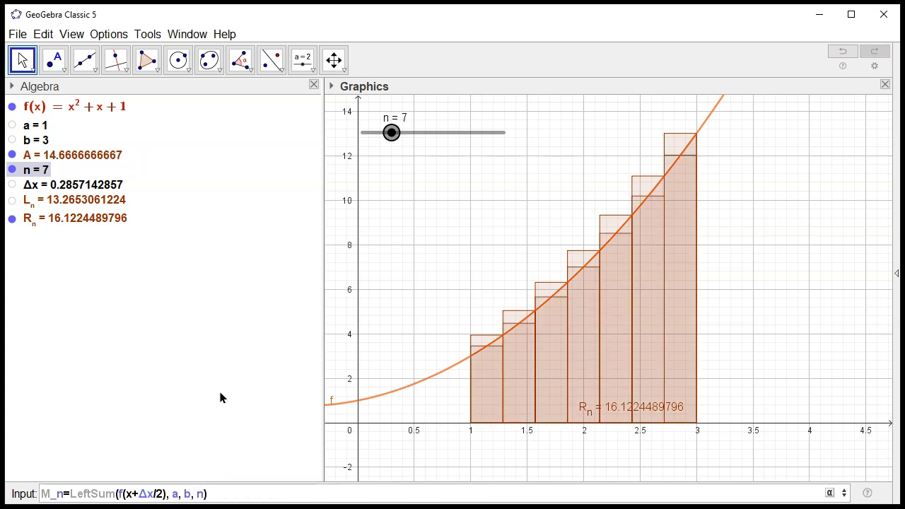
pyautogui.press('Return')
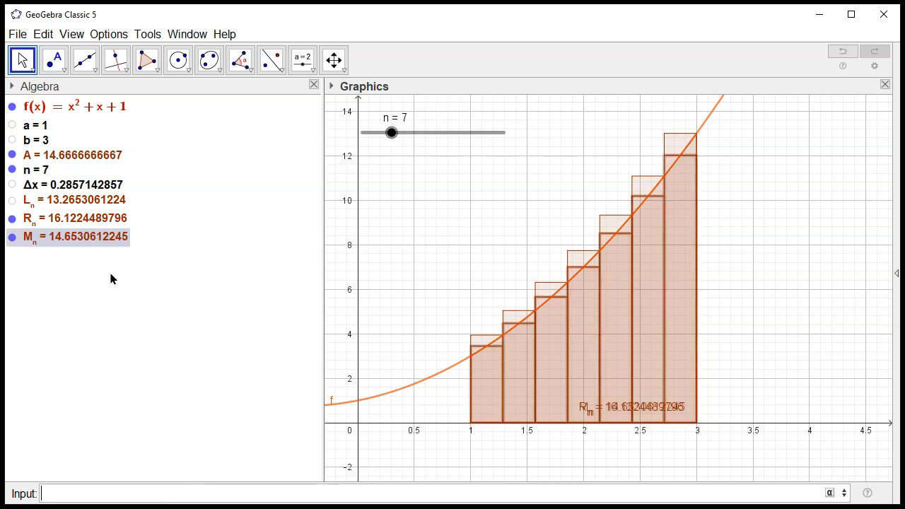
# Step: Hide the R_n and M_n graph labels and hide the right-sum rectangles
pyautogui.rightClick(68, 224)
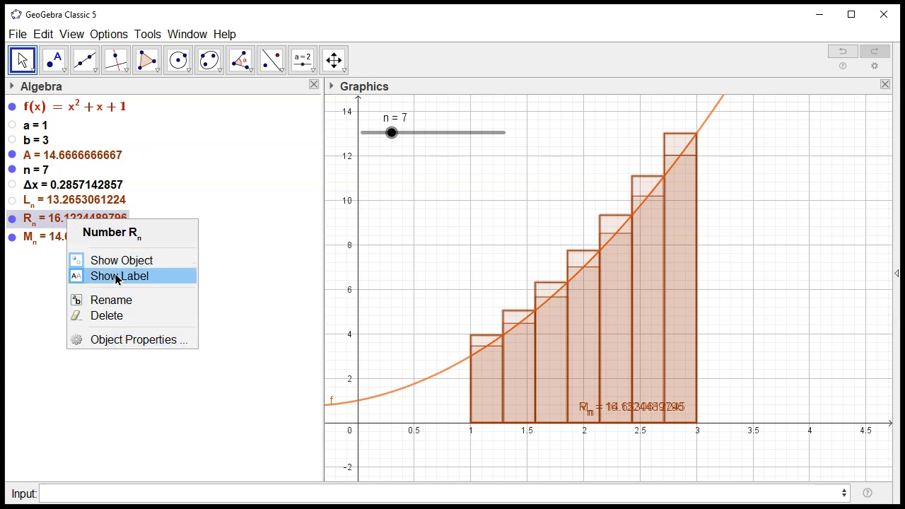
pyautogui.click(117, 277)
pyautogui.rightClick(78, 236)
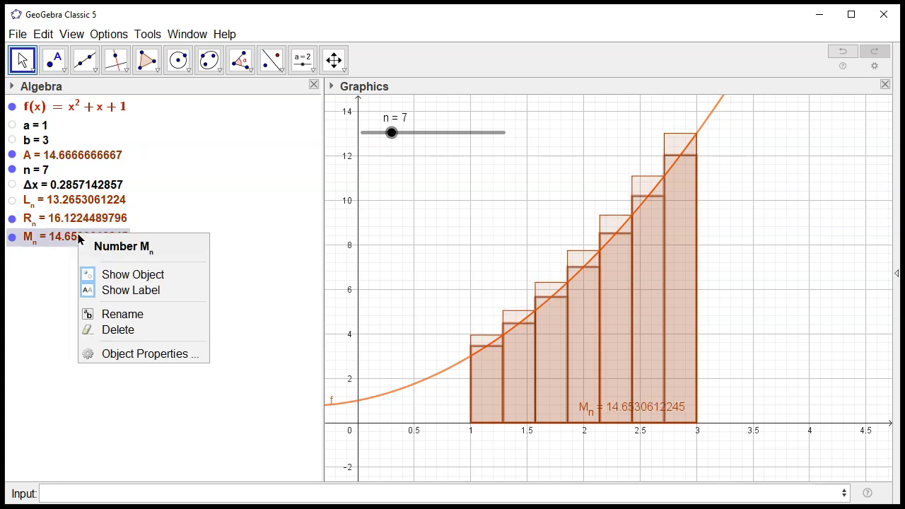
pyautogui.click(115, 290)
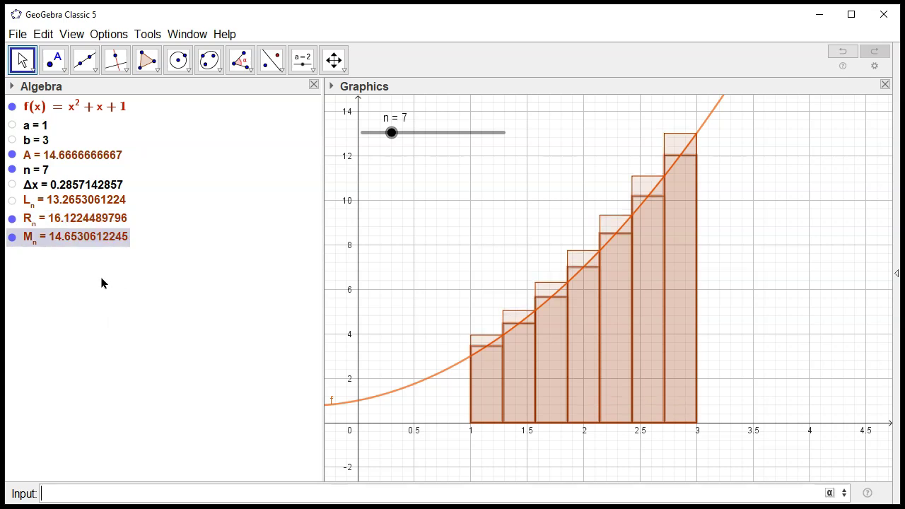
pyautogui.click(12, 219)
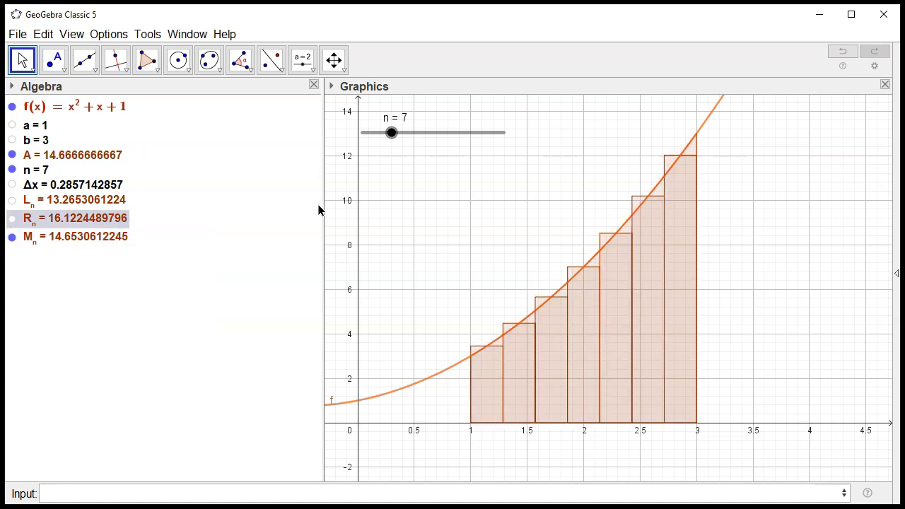
# Step: Vary slider n between 4 and 20 to watch the midpoint rectangles change
pyautogui.moveTo(391, 132); pyautogui.dragTo(372, 132)
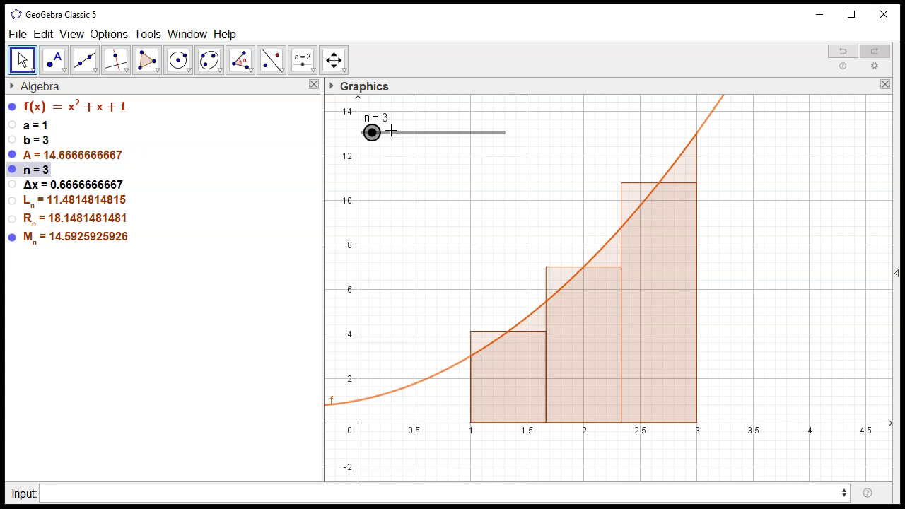
pyautogui.click(391, 132)
pyautogui.click(391, 132)
pyautogui.click(391, 132)
pyautogui.click(391, 132)
pyautogui.press('Right')
pyautogui.press('Right')
pyautogui.press('Right')
pyautogui.press('Right')
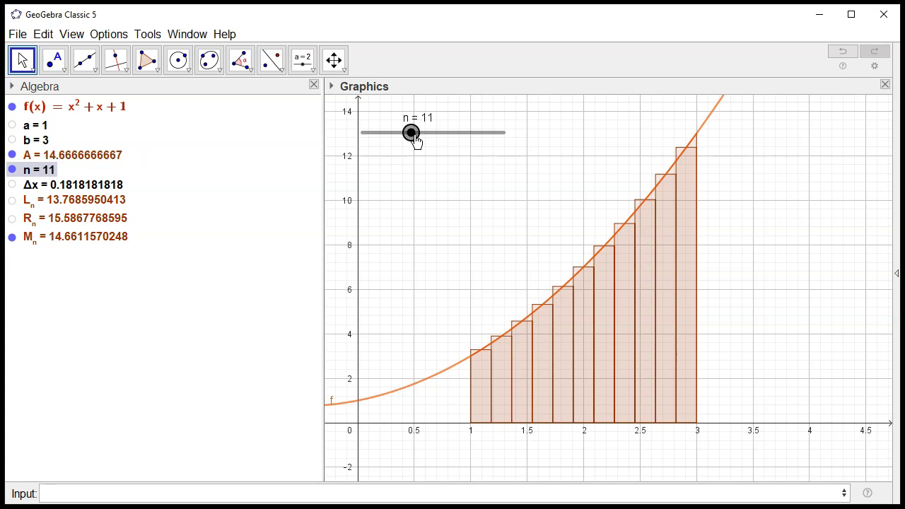
pyautogui.moveTo(411, 133); pyautogui.dragTo(415, 132)
pyautogui.press('Left')
pyautogui.press('Left')
pyautogui.press('Left')
pyautogui.press('Left')
pyautogui.press('Left')
pyautogui.press('Left')
pyautogui.press('Left')
pyautogui.press('Left')
pyautogui.press('Right')
pyautogui.press('Right')
pyautogui.press('Right')
pyautogui.press('Right')
pyautogui.press('Right')
pyautogui.press('Right')
pyautogui.press('Right')
pyautogui.press('Right')
pyautogui.press('Right')
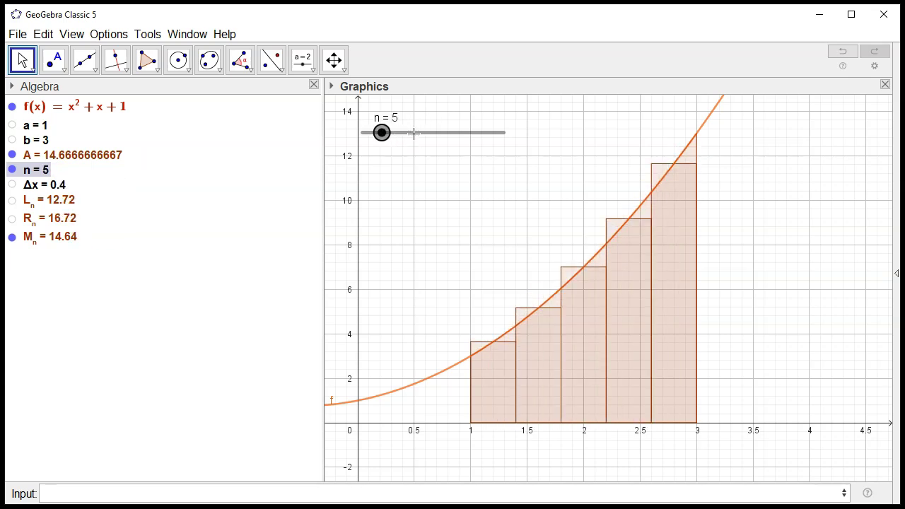
pyautogui.press('Right')
pyautogui.press('Right')
pyautogui.press('Right')
pyautogui.press('Right')
pyautogui.press('Right')
pyautogui.press('Right')
pyautogui.press('Right')
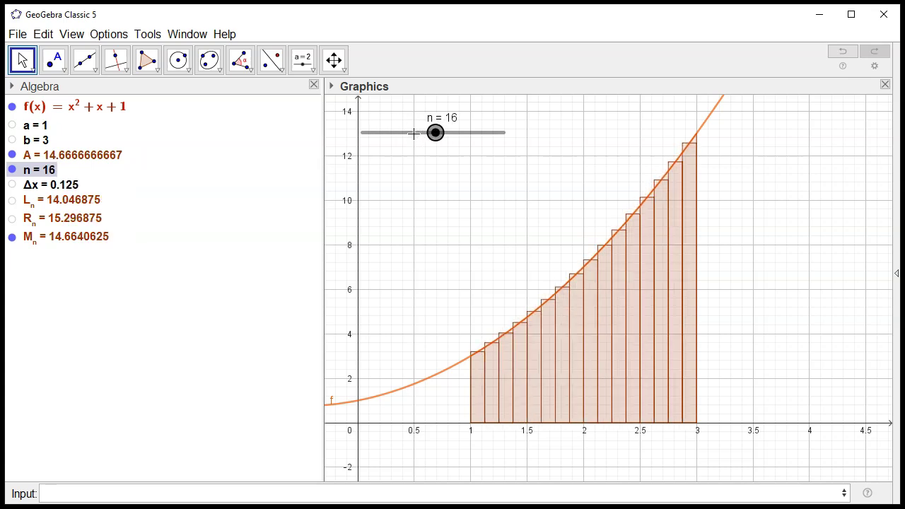
# Step: Swap the midpoint rectangles for the right-sum rectangles and set n to 14
pyautogui.click(12, 237)
pyautogui.click(12, 219)
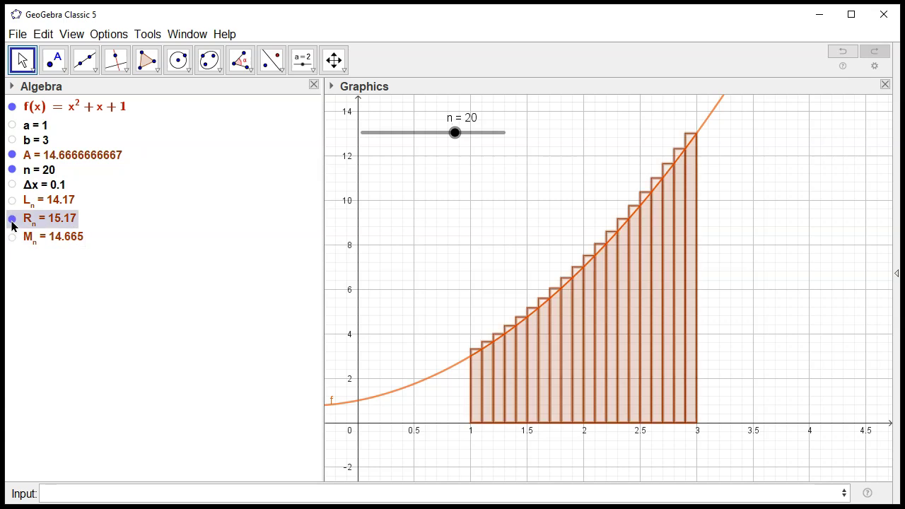
pyautogui.click(455, 133)
pyautogui.press('Left')
pyautogui.press('Left')
pyautogui.press('Left')
pyautogui.press('Left')
pyautogui.press('Left')
pyautogui.press('Left')
pyautogui.press('Left')
pyautogui.press('Left')
pyautogui.press('Left')
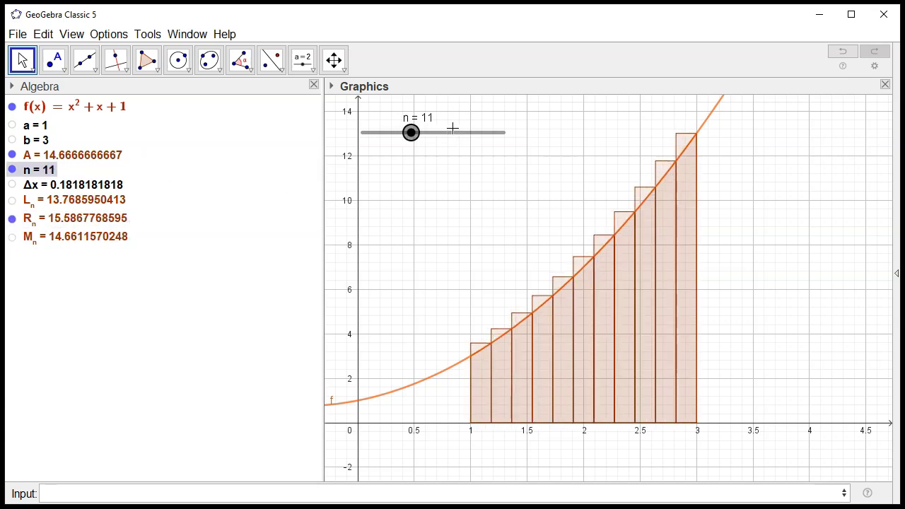
pyautogui.press('Right')
pyautogui.press('Right')
pyautogui.press('Right')
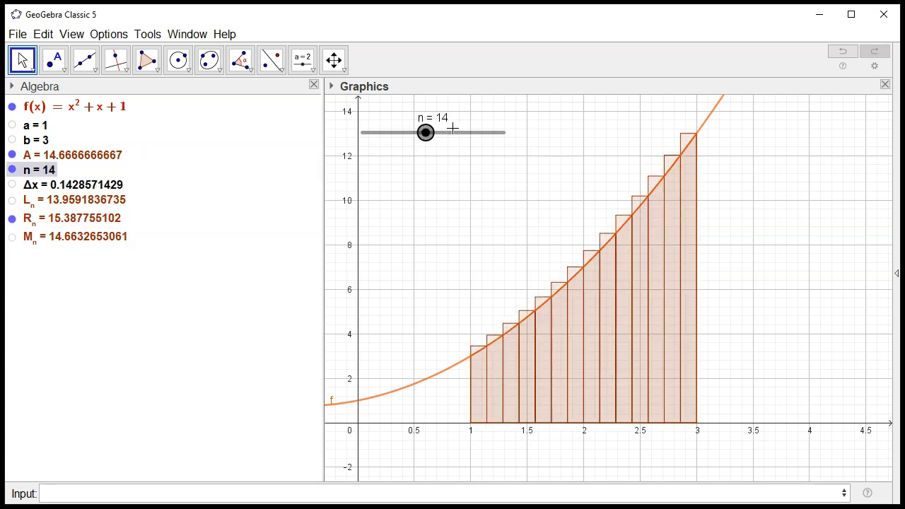
# Step: Show only the left-sum rectangles and step n between 11 and 17, ending at 14
pyautogui.click(12, 219)
pyautogui.click(12, 200)
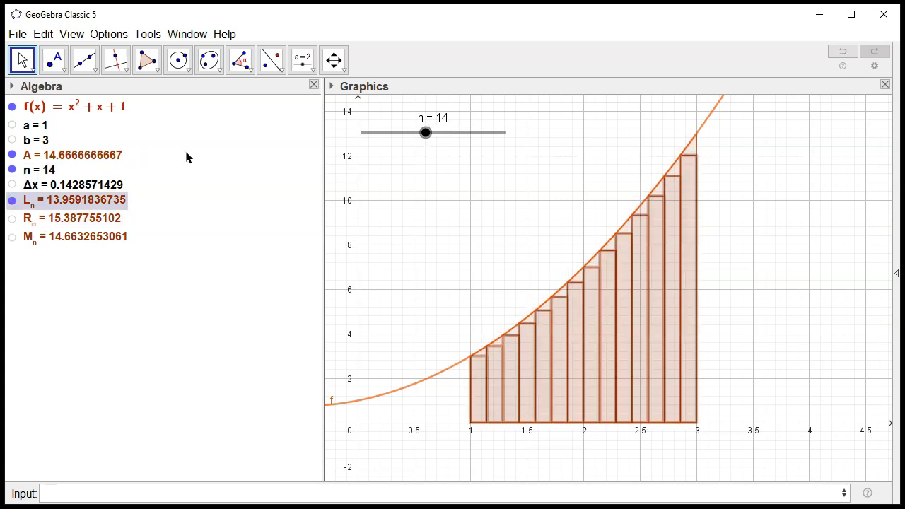
pyautogui.click(424, 132)
pyautogui.press('Right')
pyautogui.press('Right')
pyautogui.press('Right')
pyautogui.press('Right')
pyautogui.press('Left')
pyautogui.press('Left')
pyautogui.press('Left')
pyautogui.press('Left')
pyautogui.press('Left')
pyautogui.press('Left')
pyautogui.press('Left')
pyautogui.press('Right')
pyautogui.press('Right')
pyautogui.press('Right')
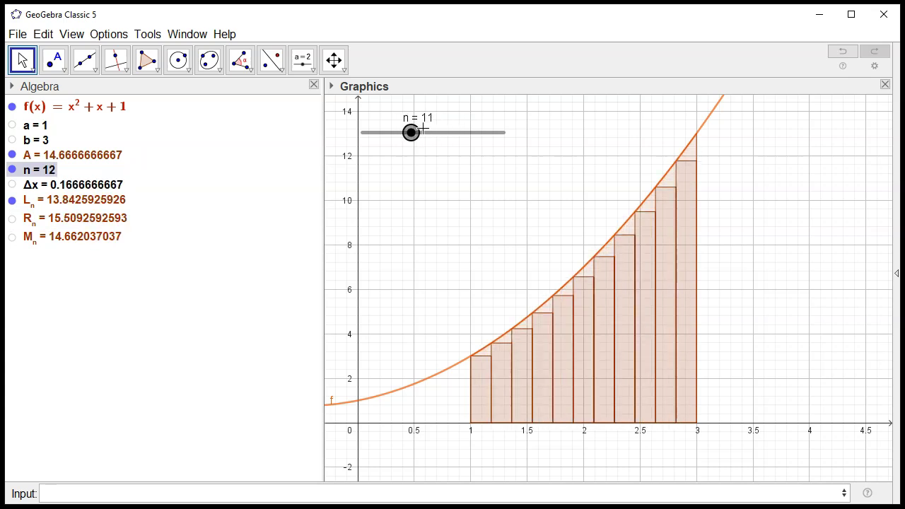